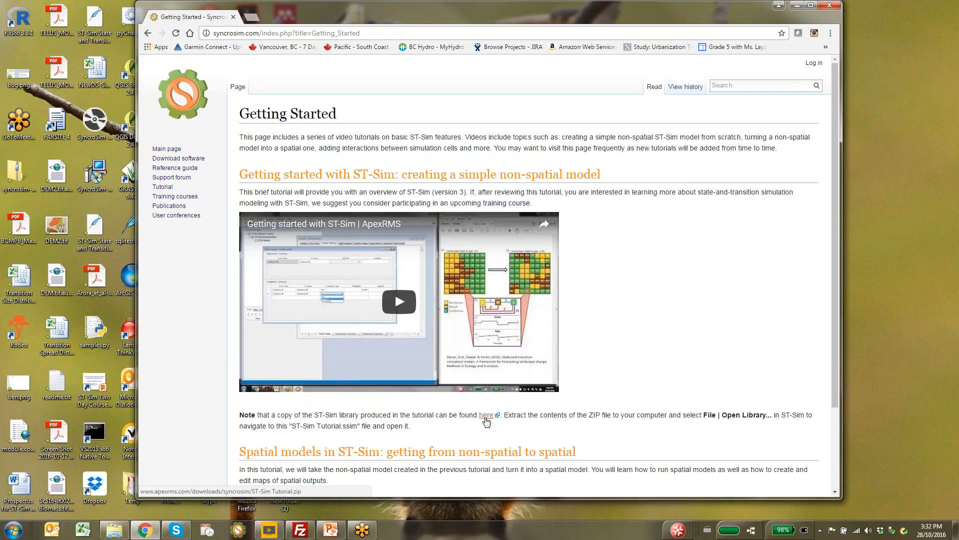
Download the ST-Sim Tutorial.zip library linked in the note under the non-spatial model tutorial.
left_click(486, 417)
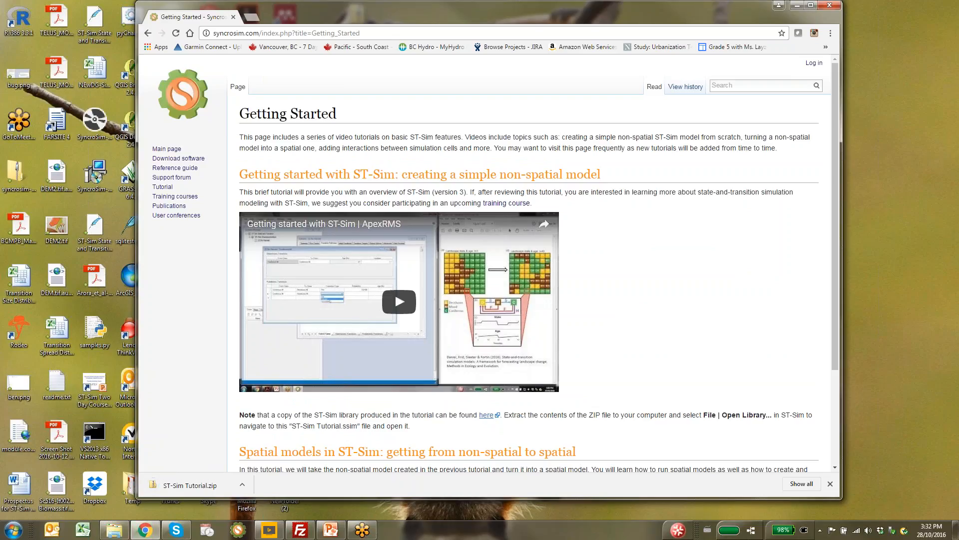
From the SyncroSim main page, go to the publications list and open the ST-Sim methods paper on state-and-transition simulation models.
left_click(167, 149)
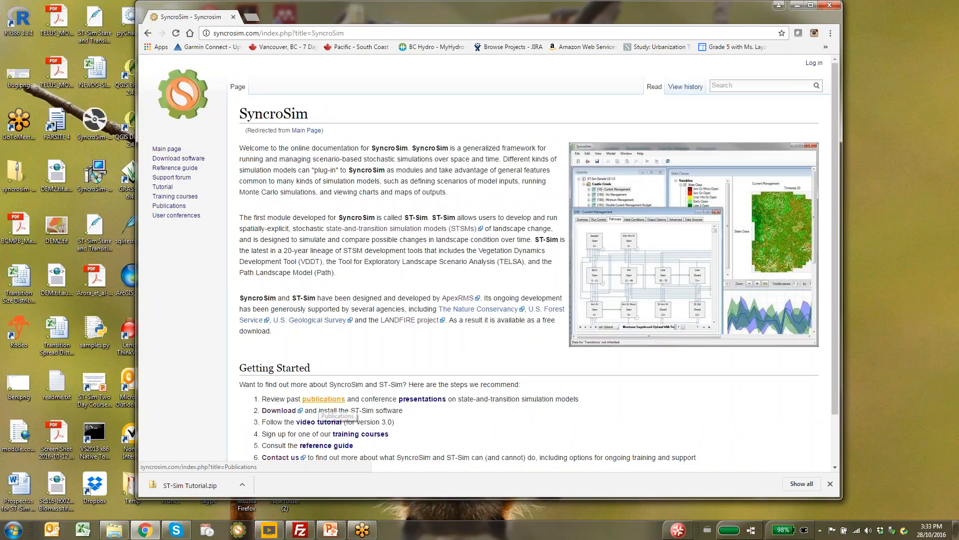
left_click(323, 400)
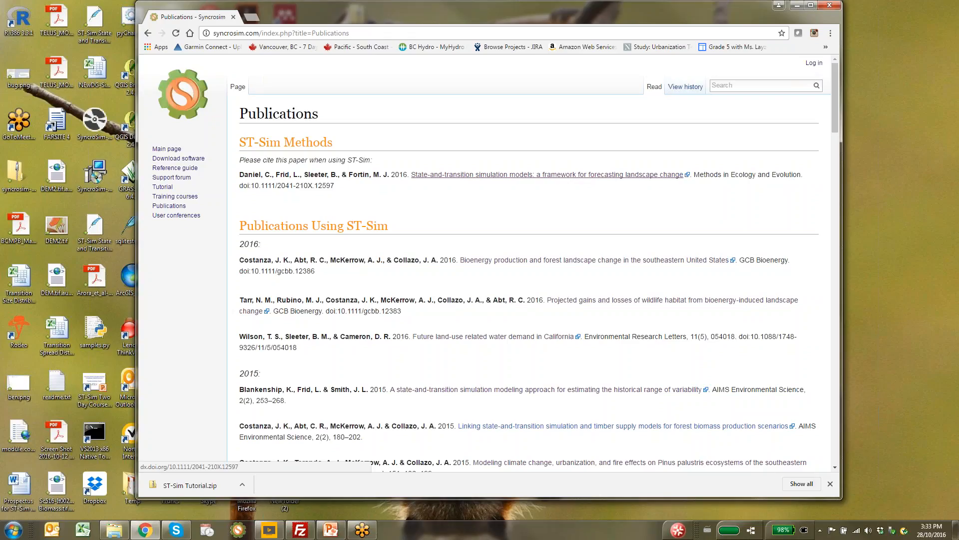
left_click(547, 174)
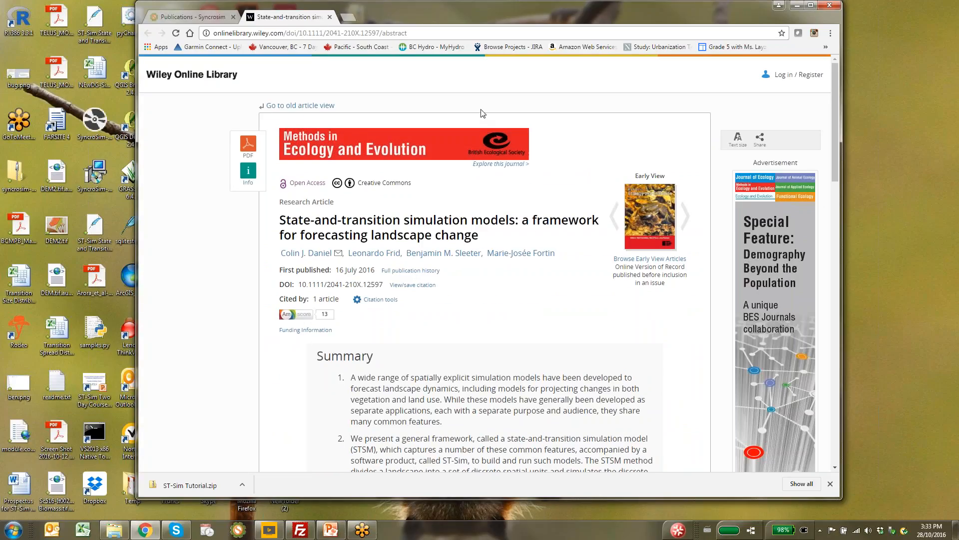
Open the full text of the article and examine Figure 1 in the STSM approach section.
scroll(594, 270, "down", 1)
scroll(593, 270, "down", 5)
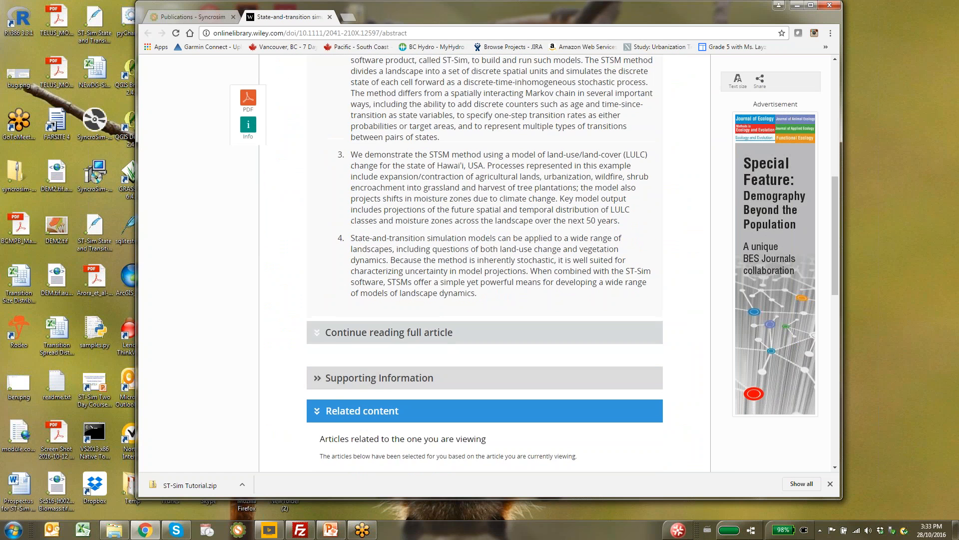
left_click(402, 334)
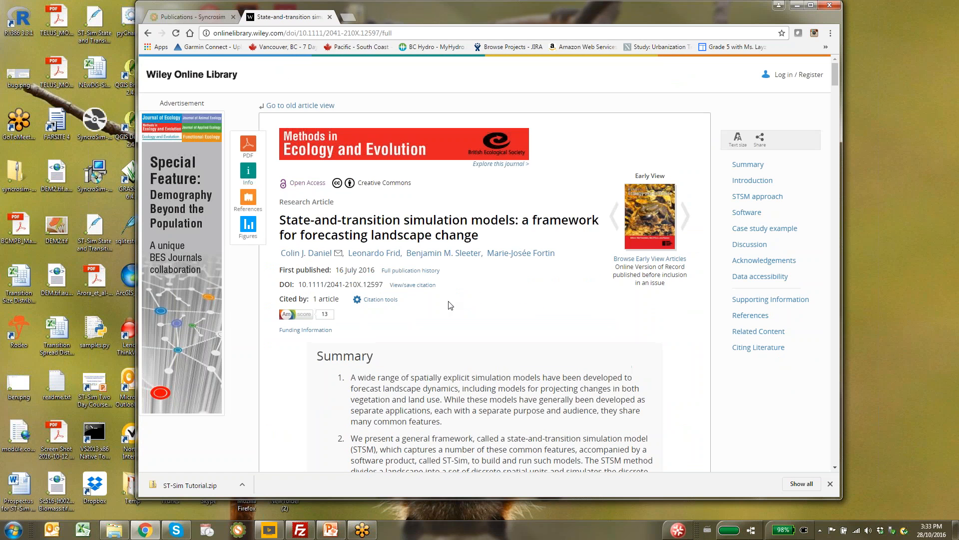
scroll(450, 305, "down", 4)
scroll(483, 263, "down", 10)
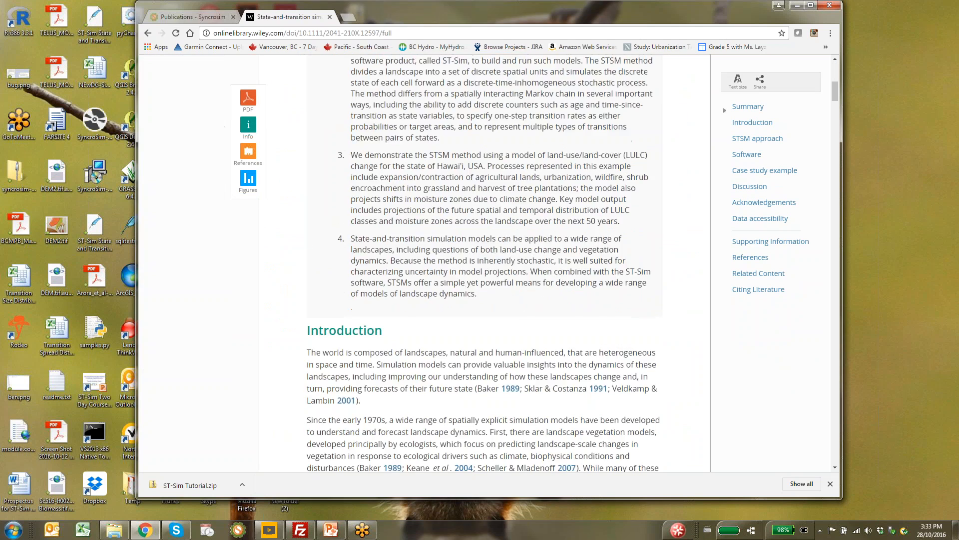
scroll(483, 263, "down", 4)
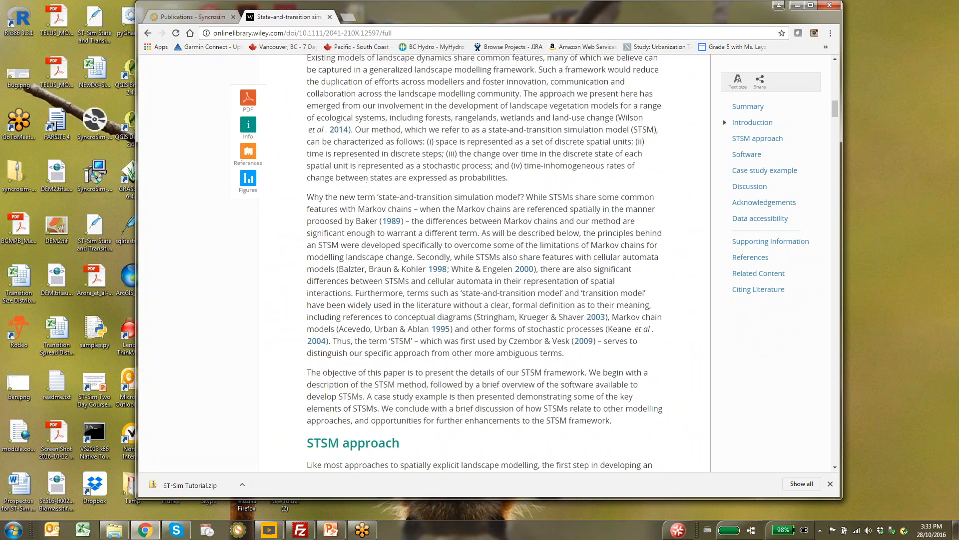
scroll(482, 263, "down", 16)
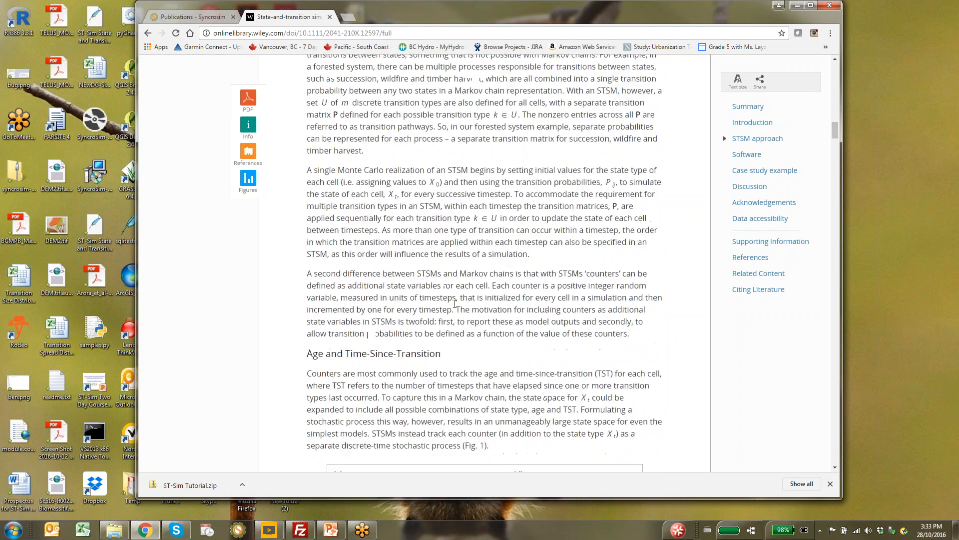
scroll(483, 262, "down", 3)
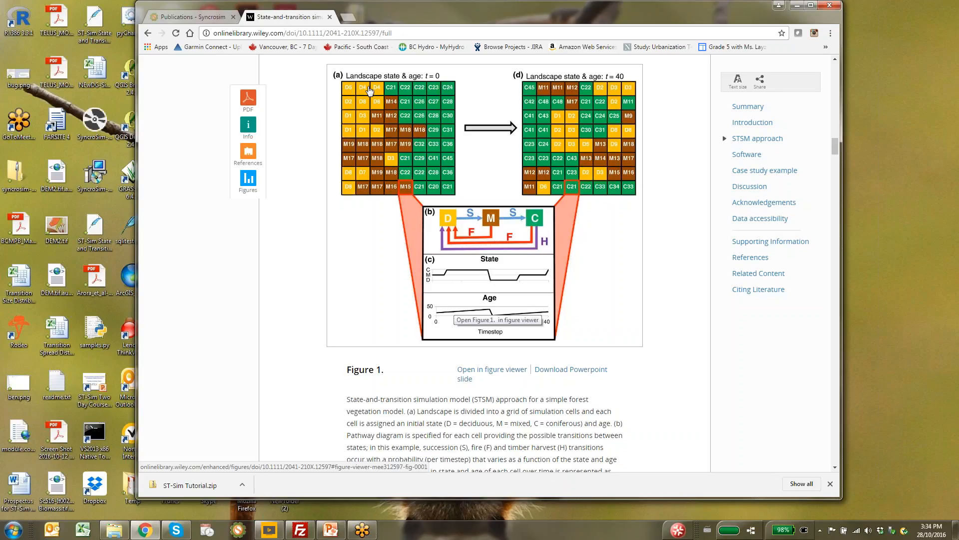
Show the downloaded ST-Sim Tutorial.zip in its folder and extract its contents to the My Documents folder.
left_click(244, 491)
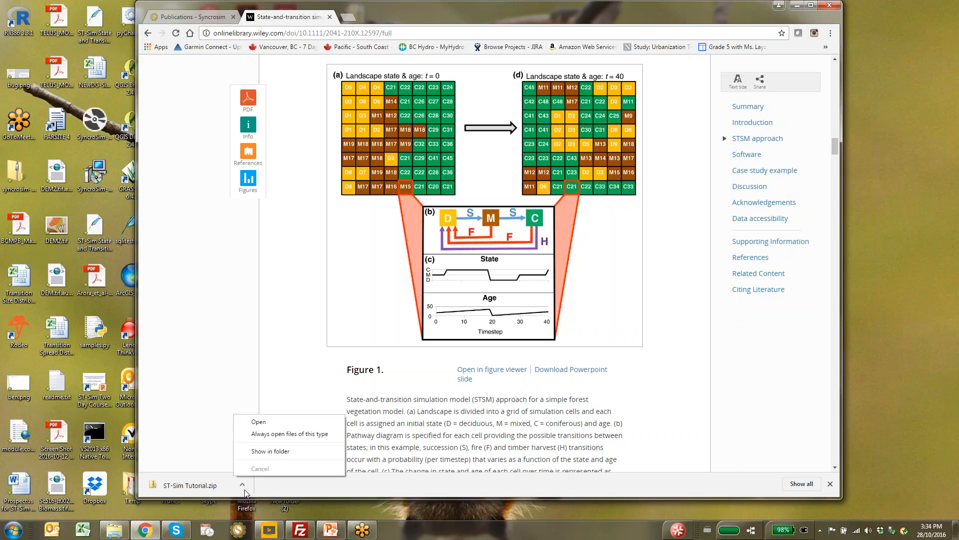
left_click(278, 455)
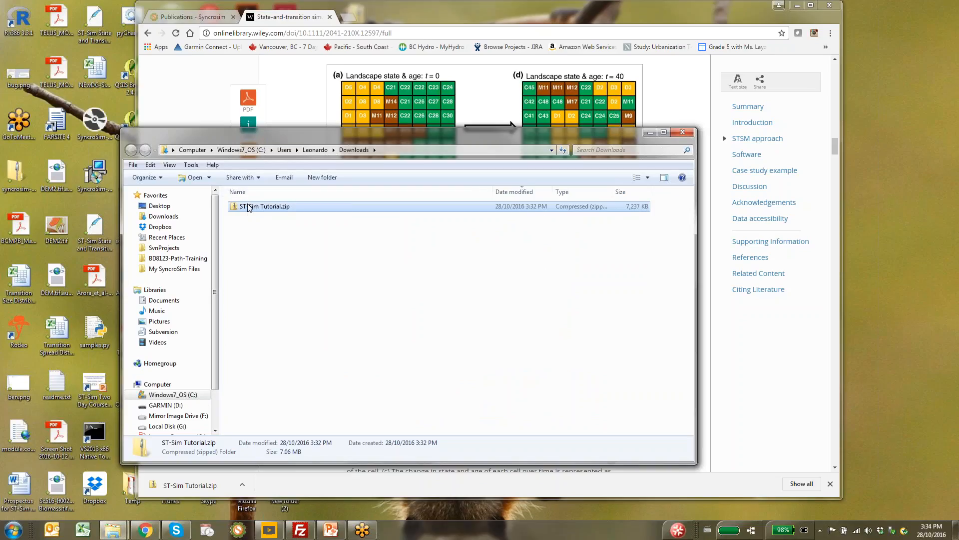
right_click(248, 207)
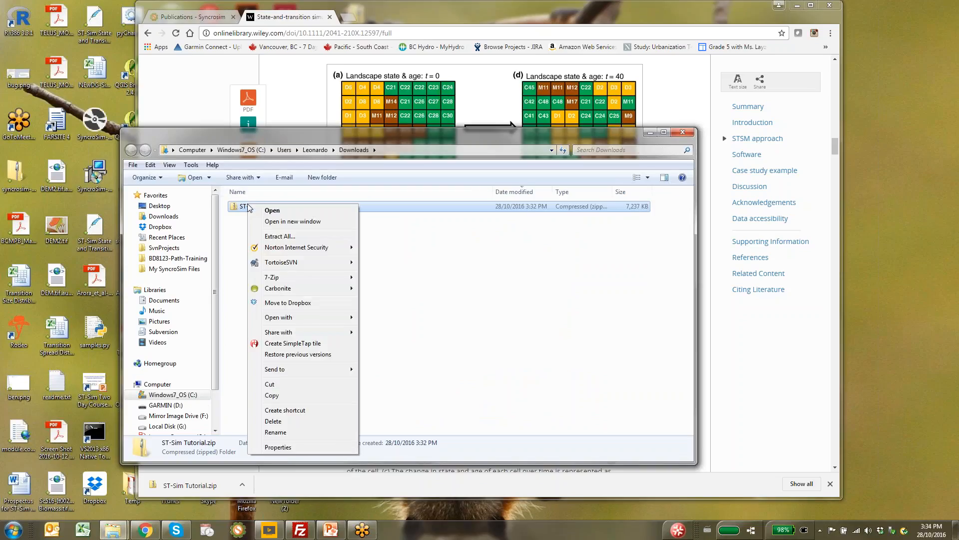
left_click(288, 237)
left_click(588, 228)
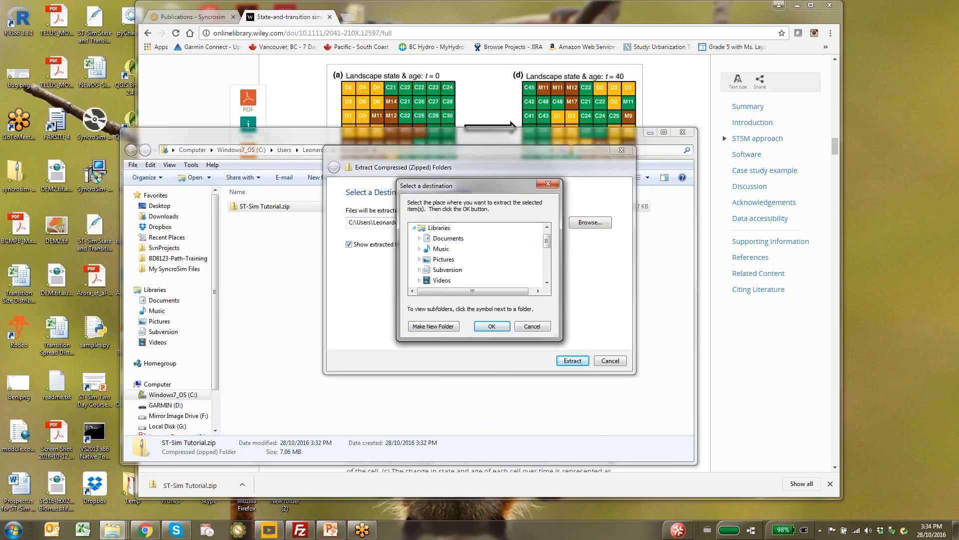
left_click(420, 238)
left_click(425, 249)
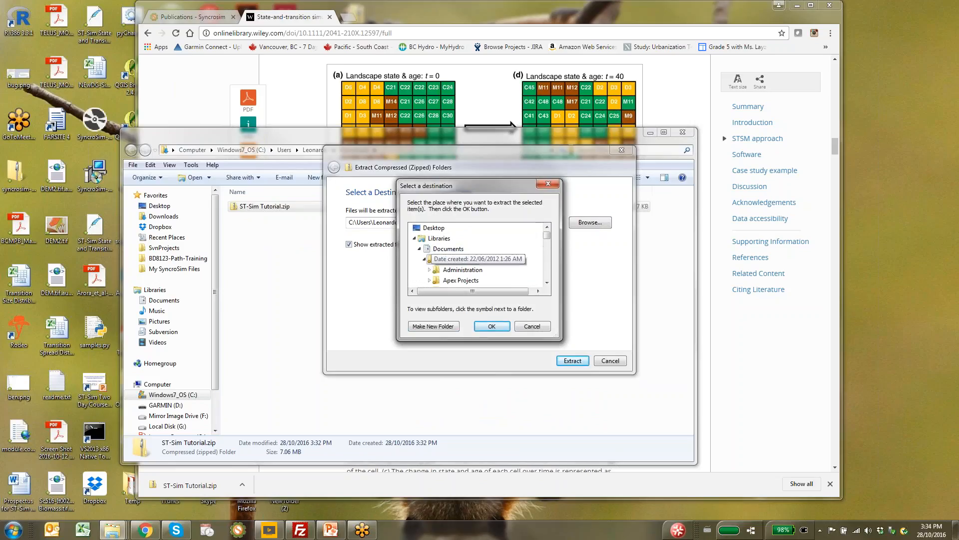
left_click(492, 326)
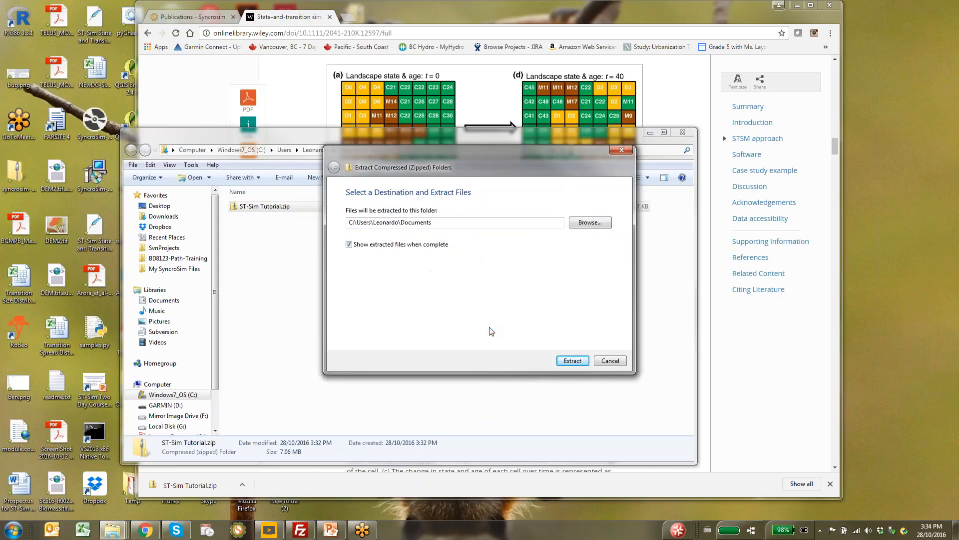
left_click(583, 364)
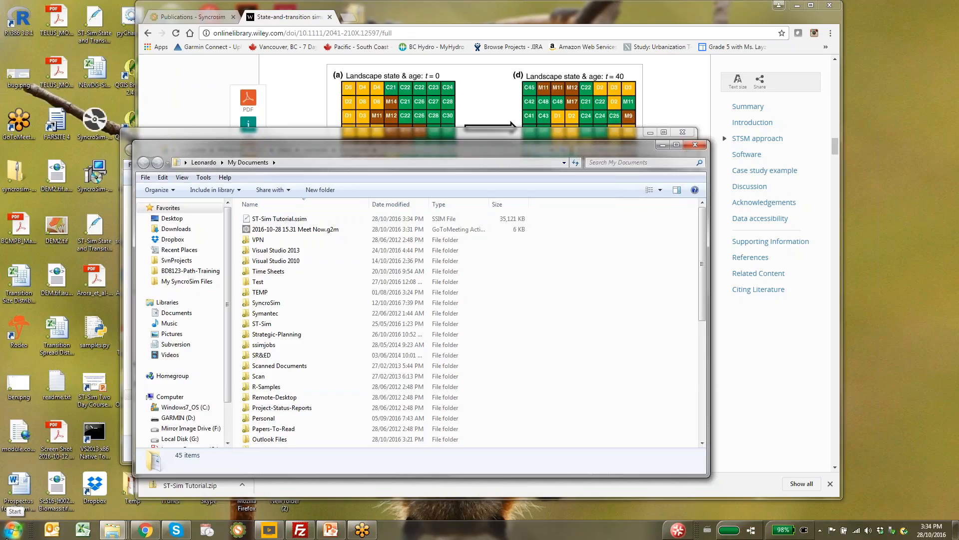
Switch to SyncroSim and open the ST-Sim Tutorial.ssim library from the Documents folder.
left_click(239, 529)
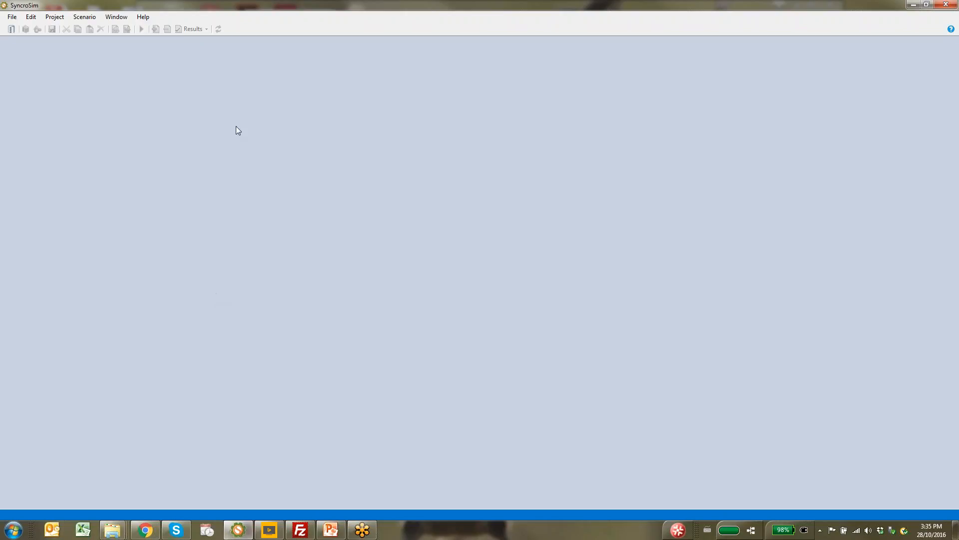
left_click(16, 18)
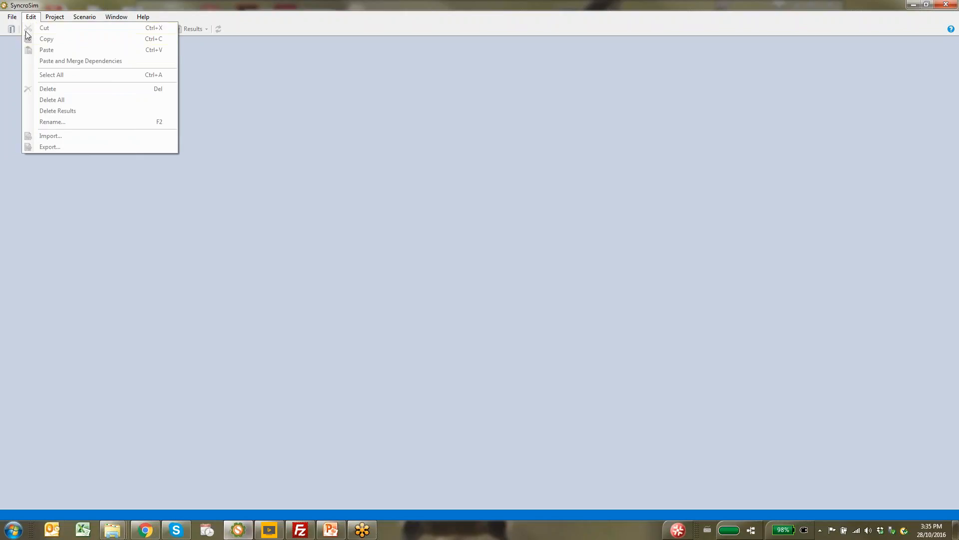
left_click(21, 43)
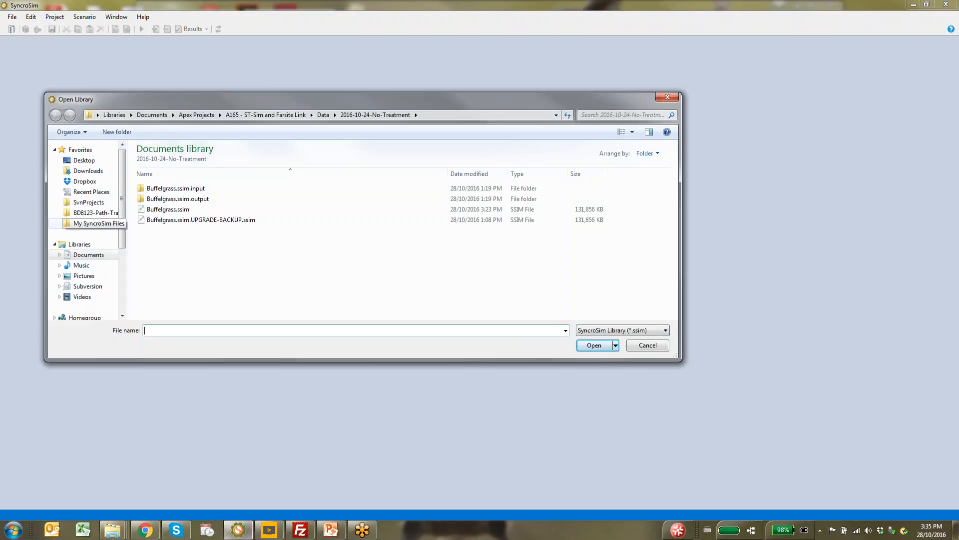
left_click(96, 256)
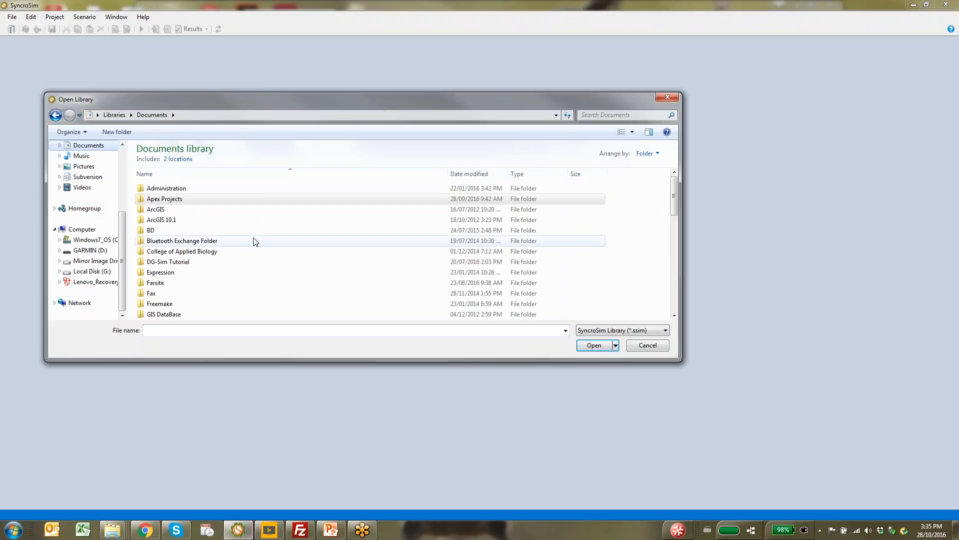
left_click_drag(676, 191, 677, 300)
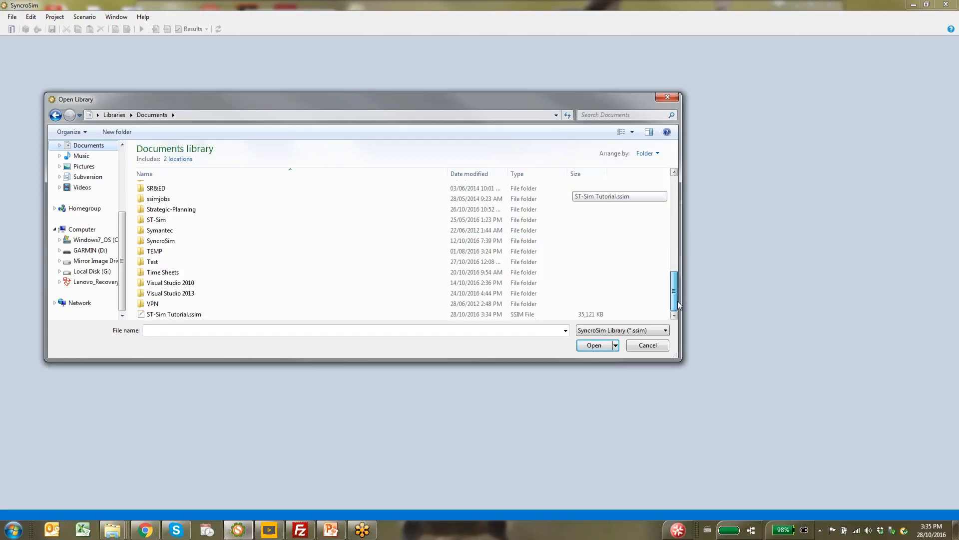
left_click(193, 316)
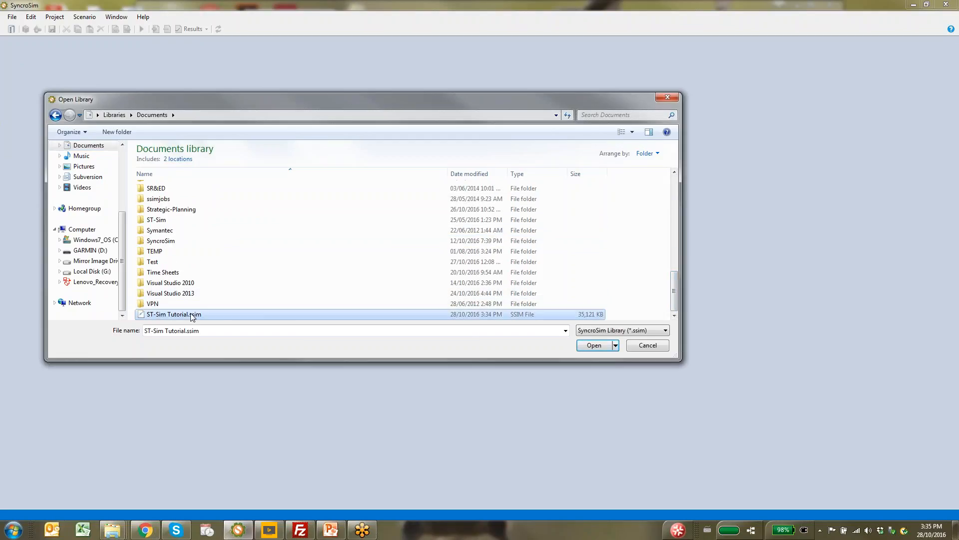
left_click(593, 346)
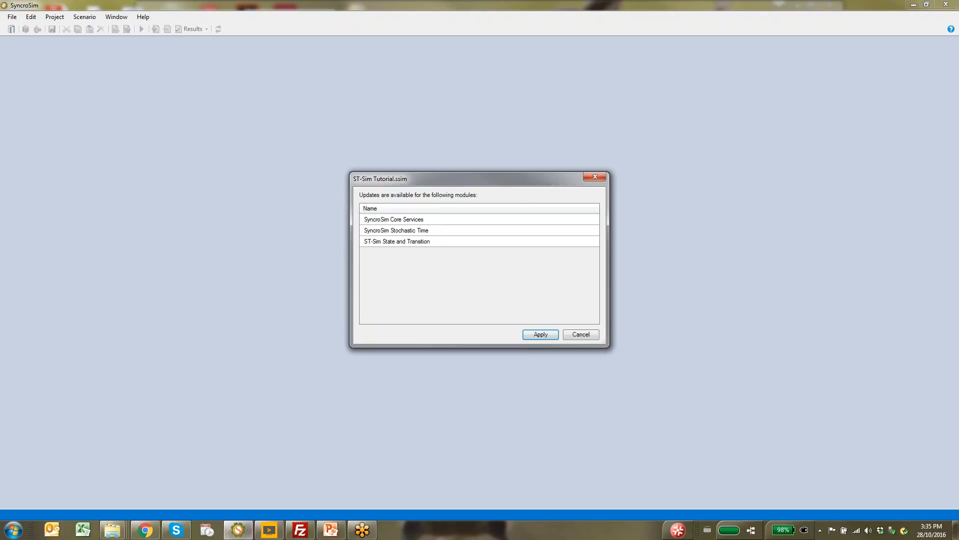
Apply the available module updates to the library and expand it down to the scenarios of the ST-Sim Demonstration project.
left_click(541, 334)
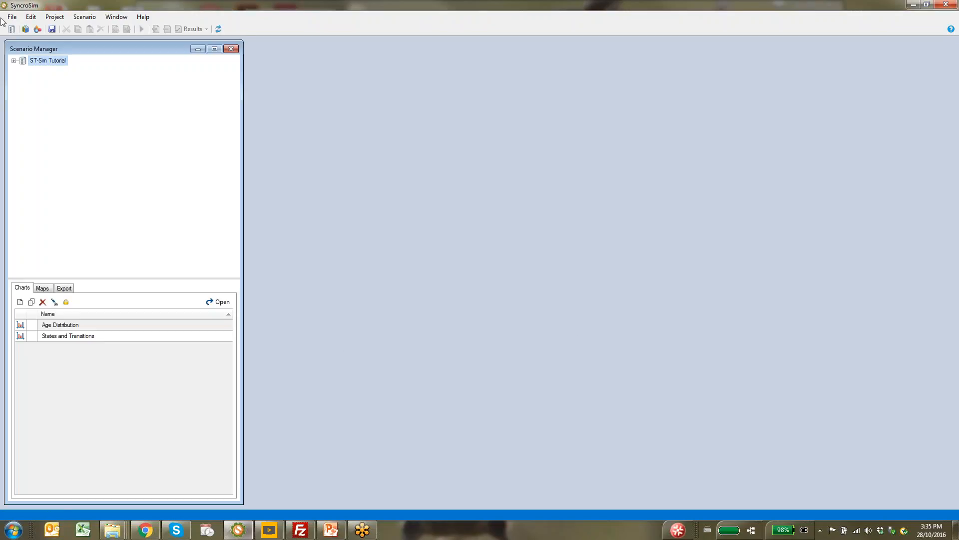
left_click(14, 61)
left_click(23, 70)
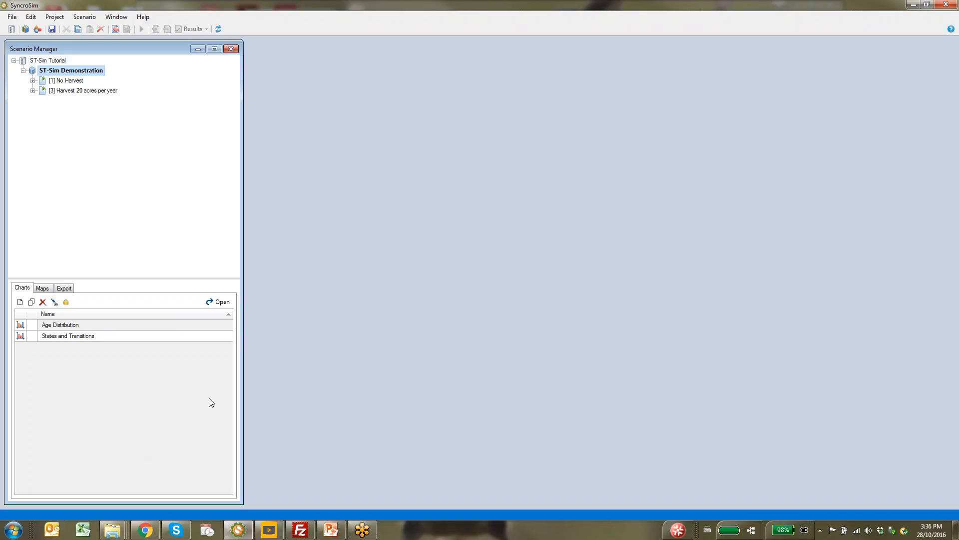
Arrange the restored SyncroSim window at full screen height side by side with the browser window showing Figure 1.
left_click(927, 5)
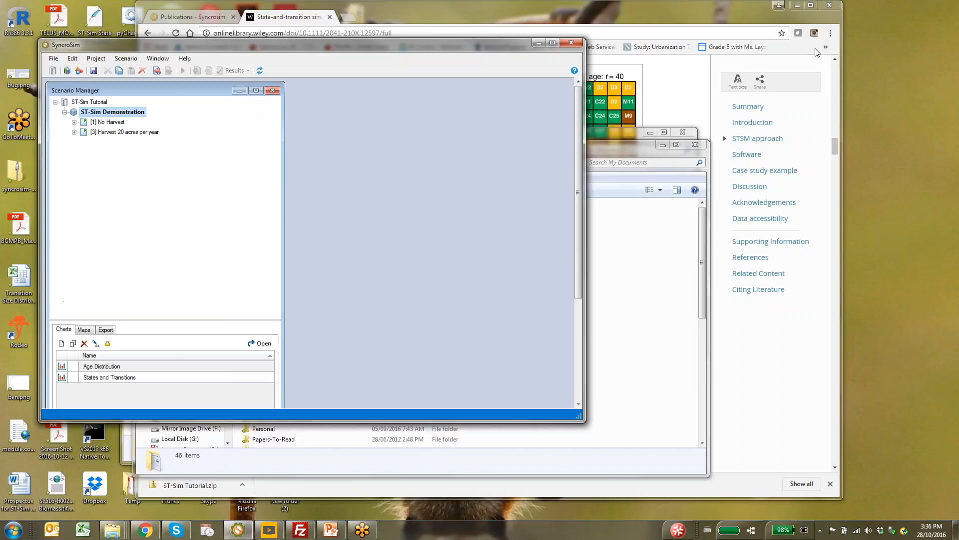
left_click_drag(186, 43, 155, 15)
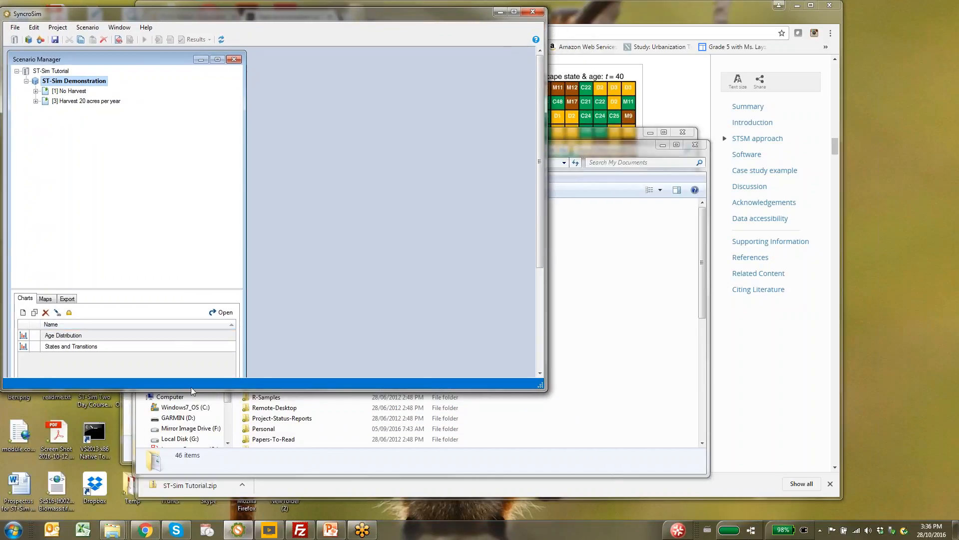
left_click_drag(190, 388, 196, 521)
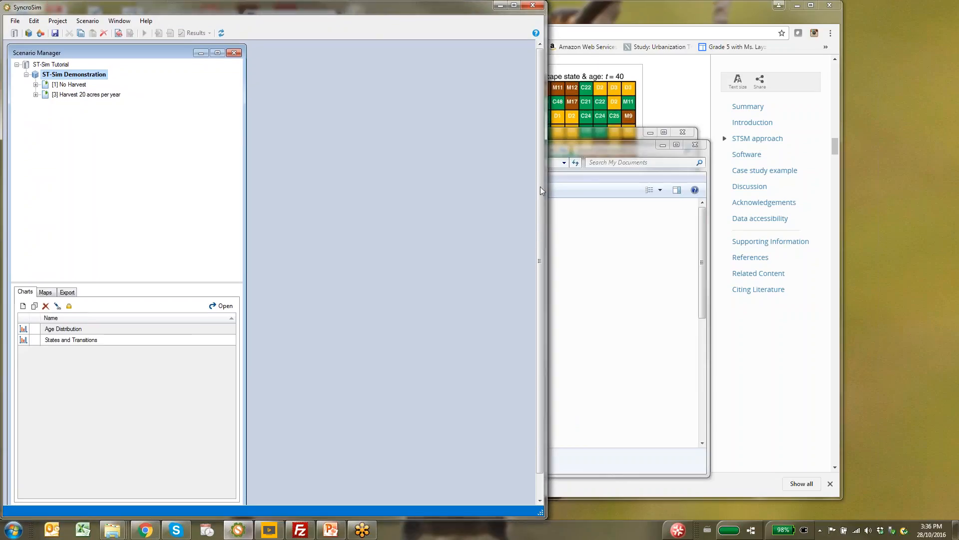
left_click(681, 10)
left_click_drag(346, 7, 635, 21)
left_click(323, 23)
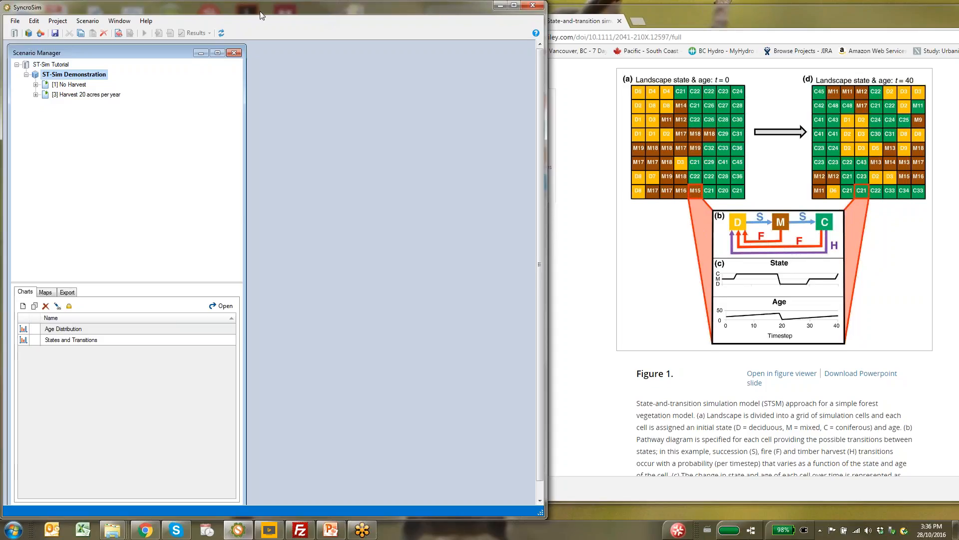
Open the Harvest 20 acres per year scenario of the ST-Sim Demonstration project.
left_click(58, 97)
double_click(58, 95)
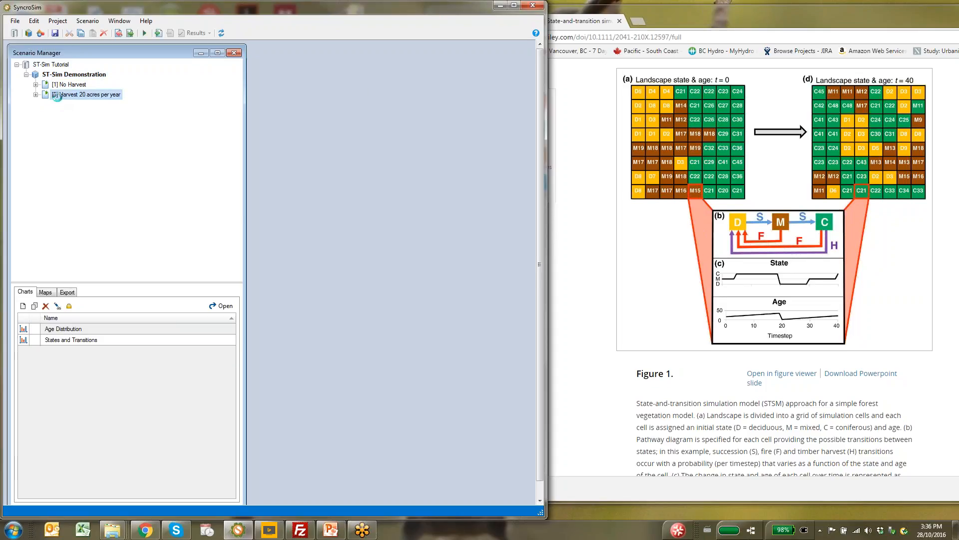
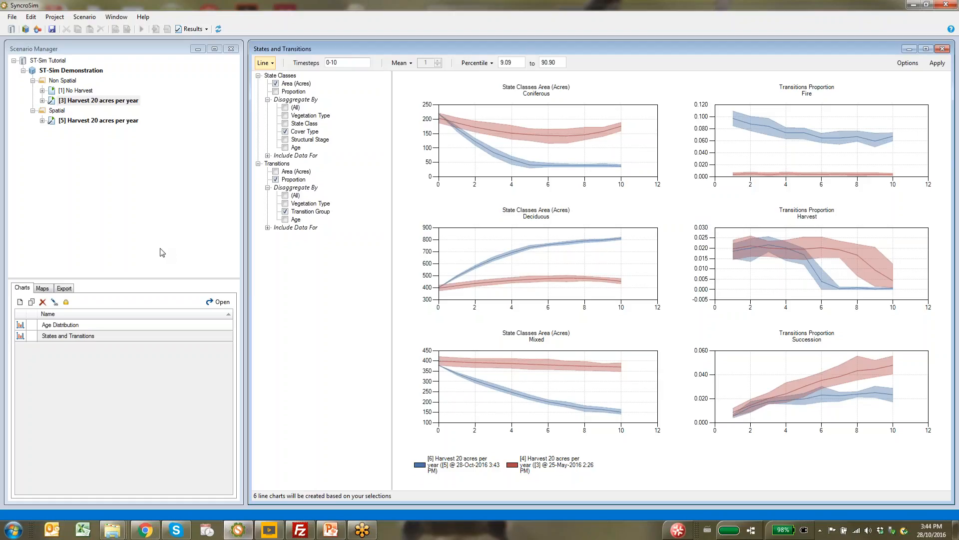
Remove the non-spatial Harvest 20 acres per year scenario from the results.
right_click(99, 103)
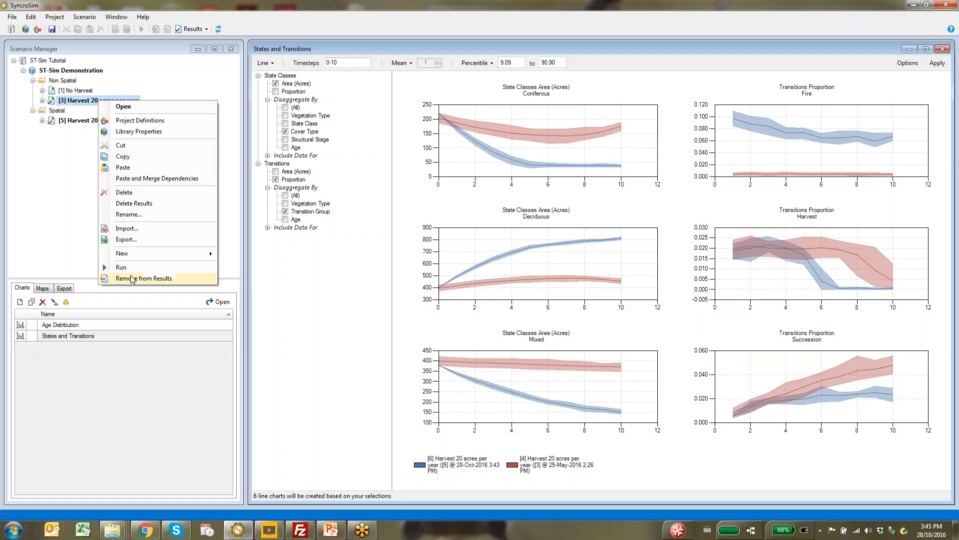
left_click(150, 278)
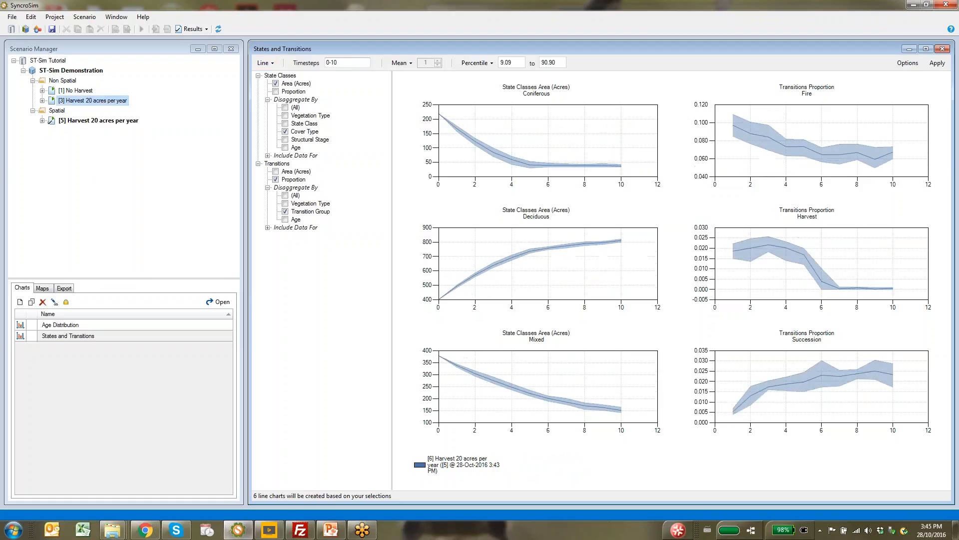
Create a new map named Transitions for the spatial scenario results.
left_click(42, 289)
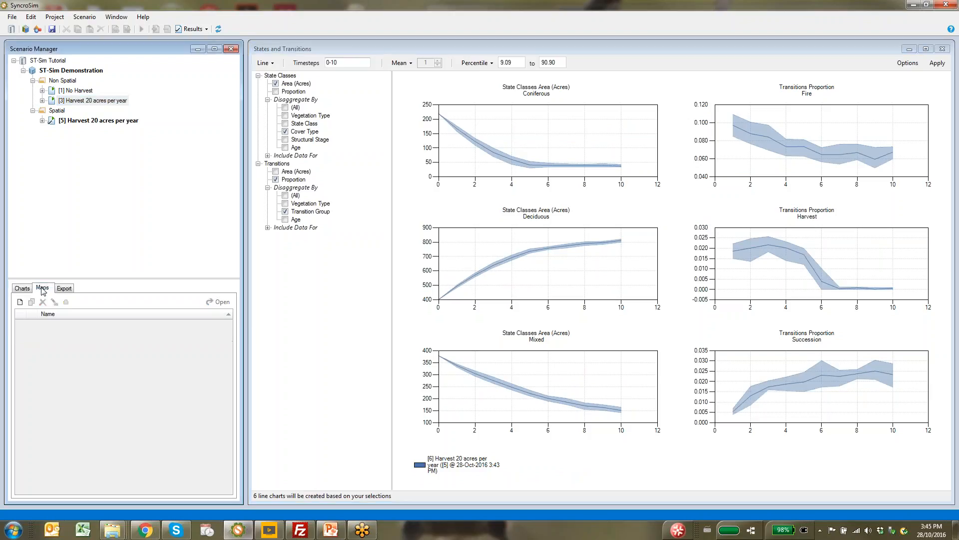
left_click(20, 302)
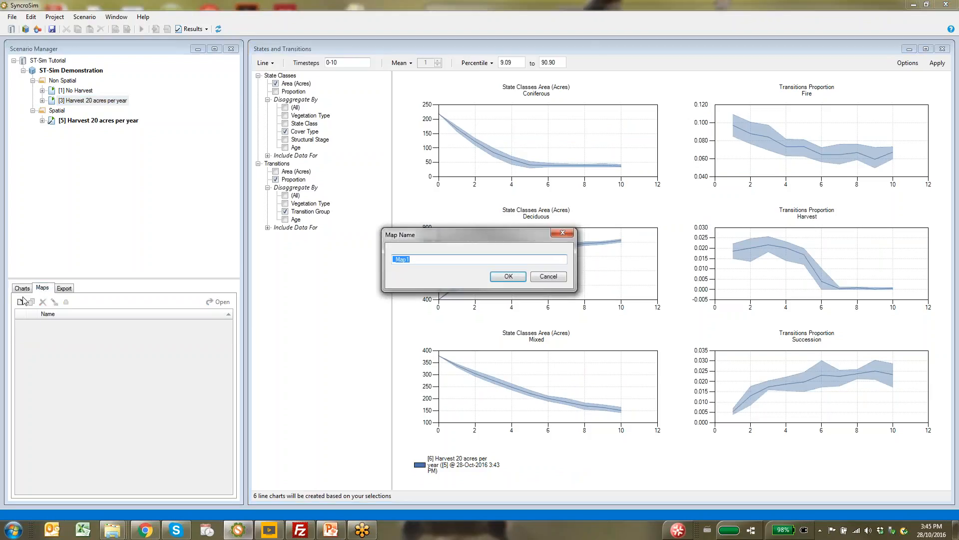
type("States")
key("BackSpace")
key("BackSpace")
key("BackSpace")
key("BackSpace")
key("BackSpace")
key("BackSpace")
type("Transition")
key("Return")
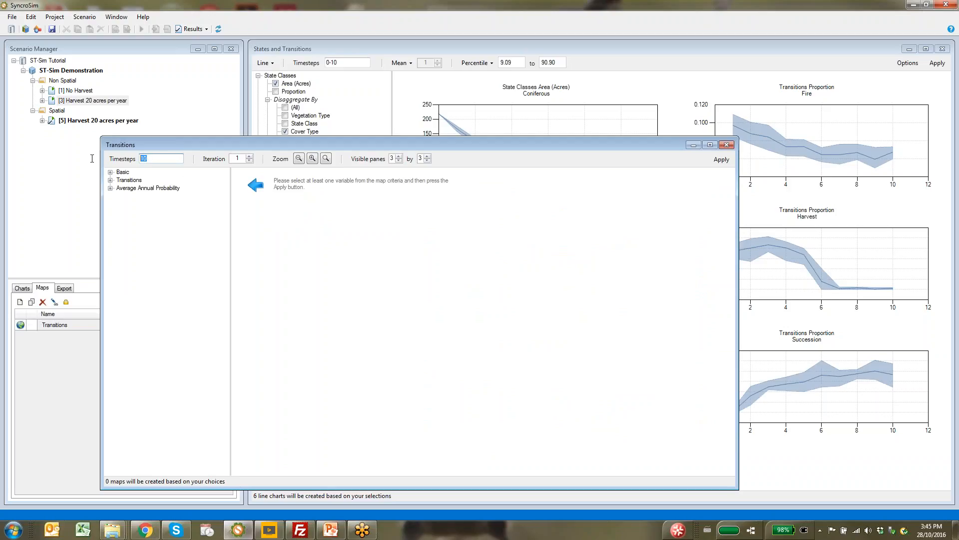
Map the Fire, Harvest and Succession transitions for timesteps 1-10 in the Transitions map.
type("10")
left_click(218, 30)
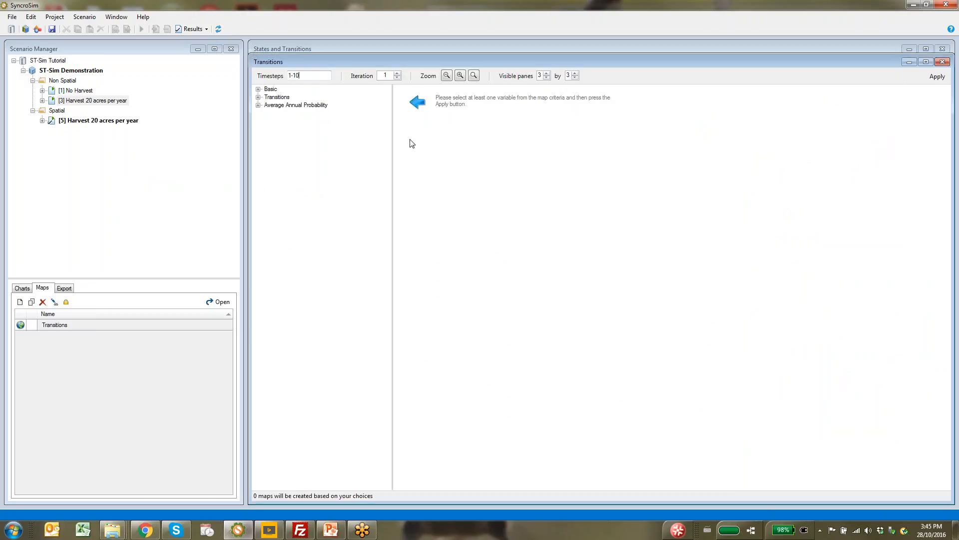
left_click(259, 98)
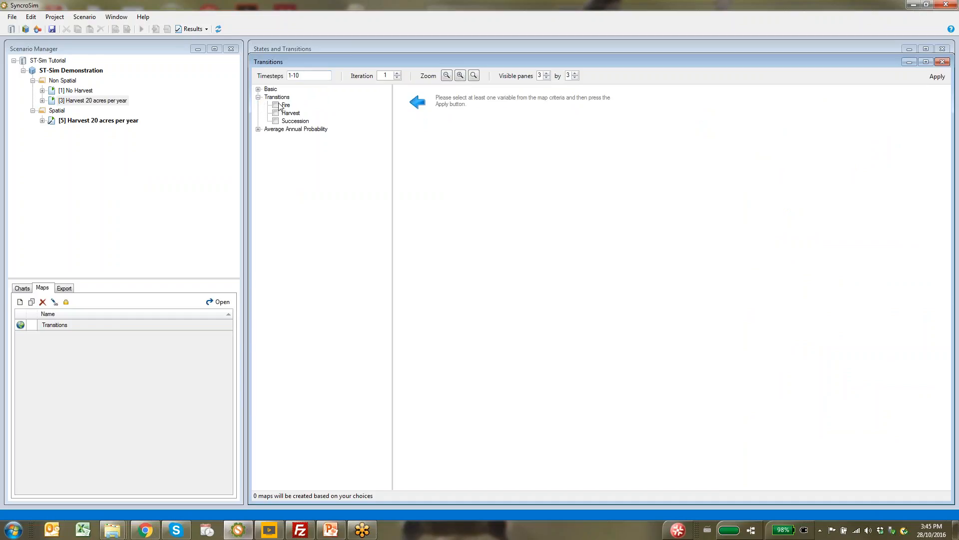
left_click(277, 106)
left_click(277, 113)
left_click(276, 121)
left_click(932, 80)
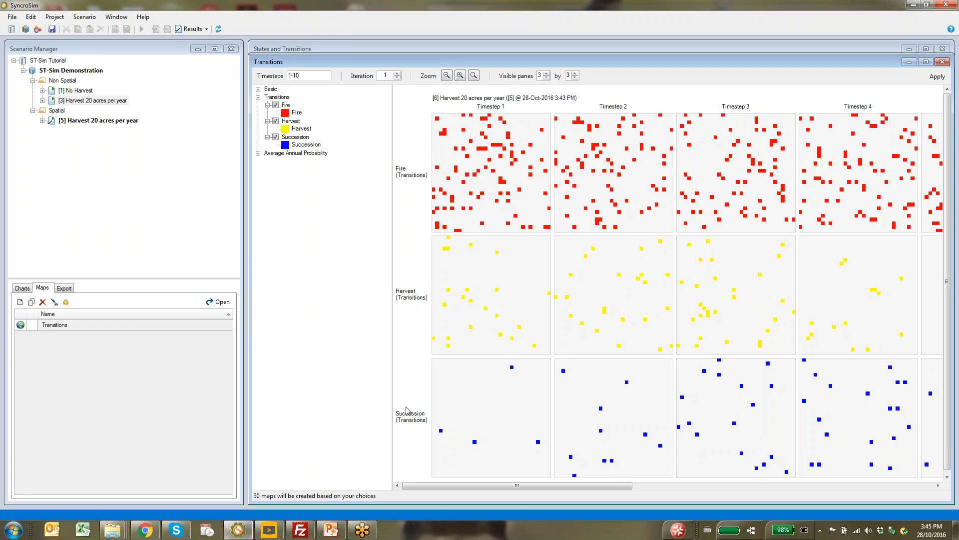
Examine the transition maps across timesteps, switch them to iteration 3 and inspect a part of the landscape in close-up.
left_click_drag(585, 487, 520, 480)
left_click(397, 73)
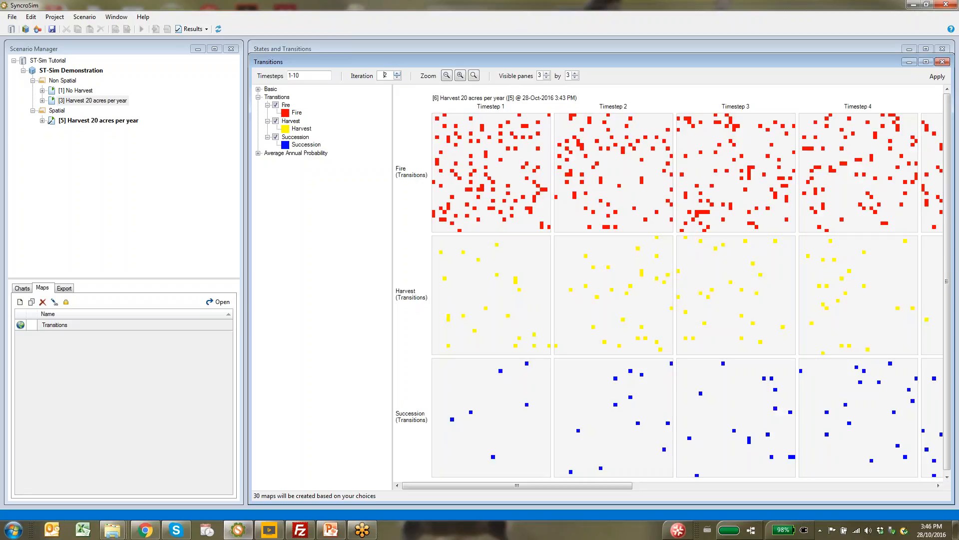
left_click(398, 73)
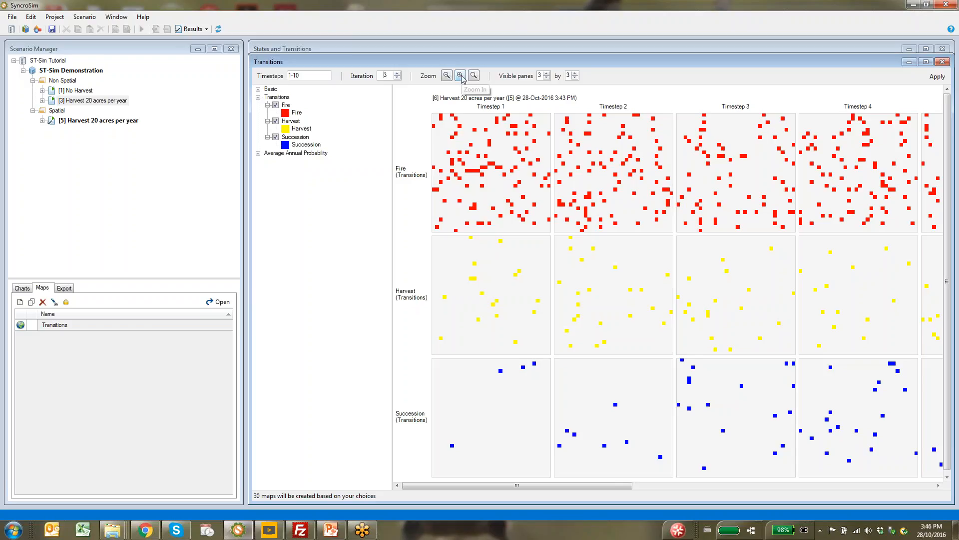
left_click(460, 76)
left_click(460, 76)
left_click(460, 76)
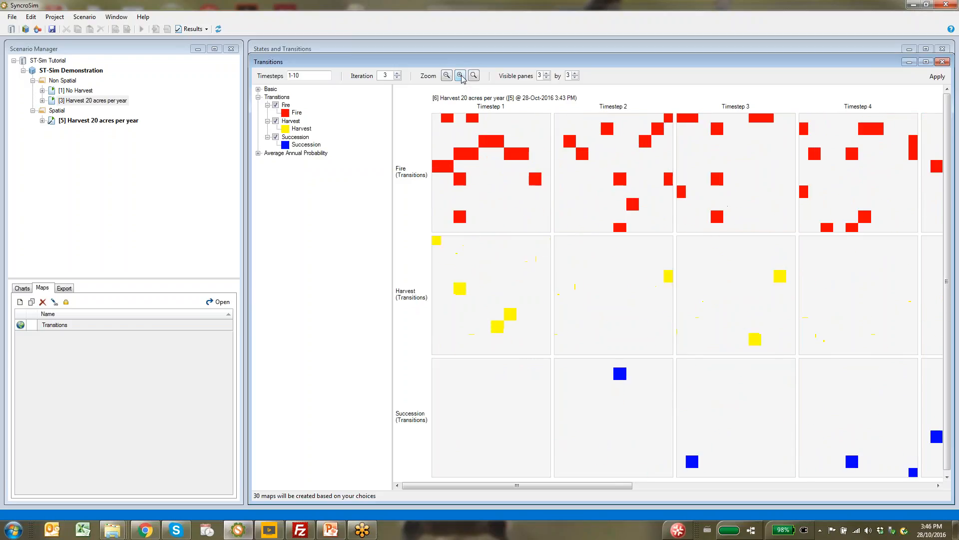
left_click_drag(653, 161, 602, 215)
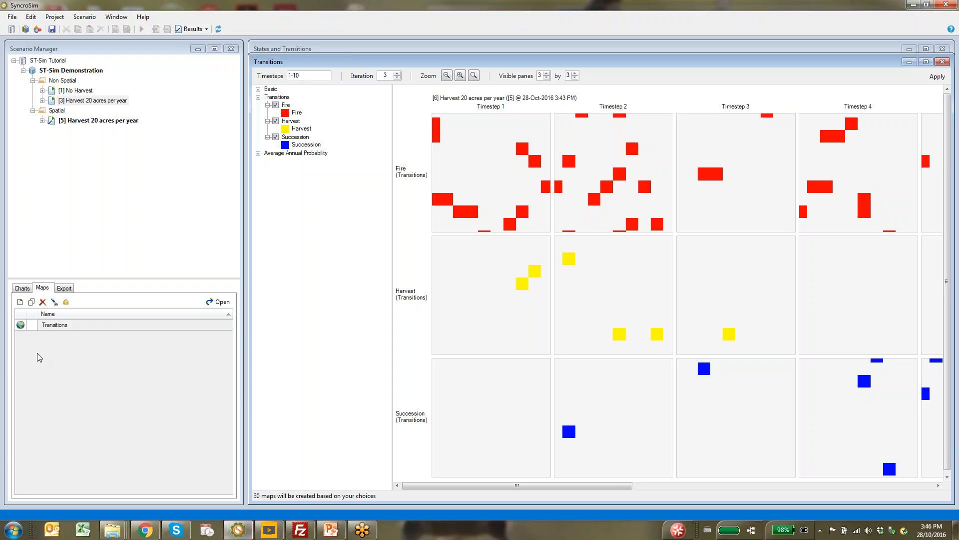
Create a new map named States and Ages and fit its window over the Transitions map window.
left_click(20, 303)
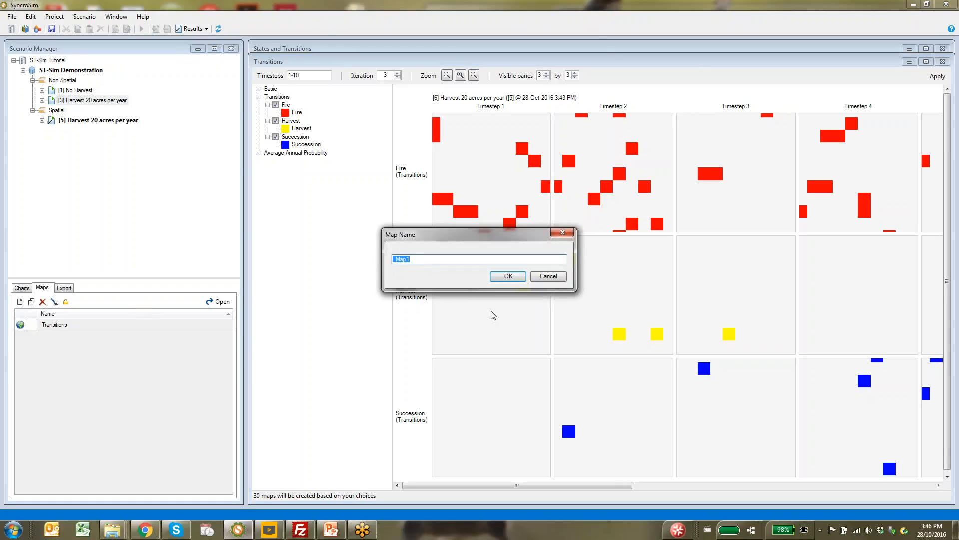
type("States and Ages")
key("Return")
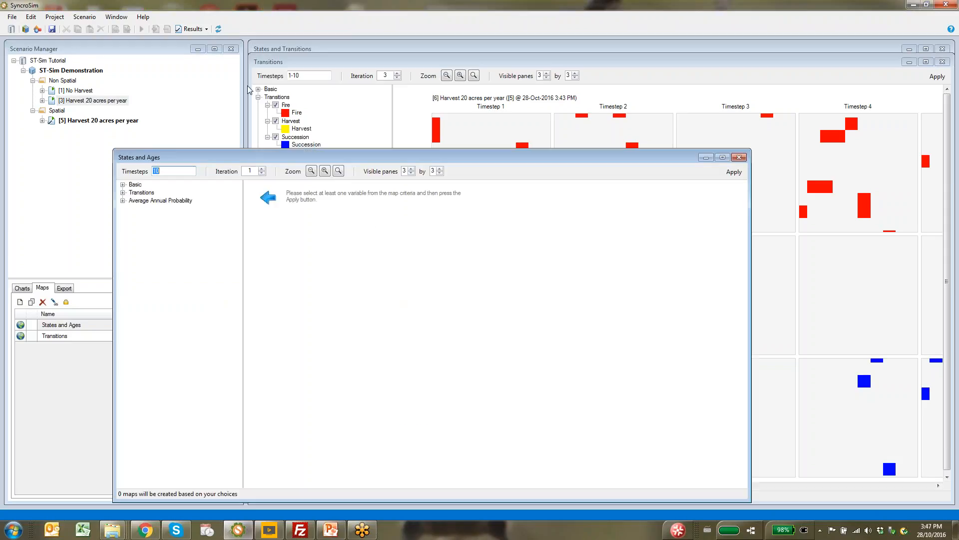
left_click_drag(270, 156, 410, 58)
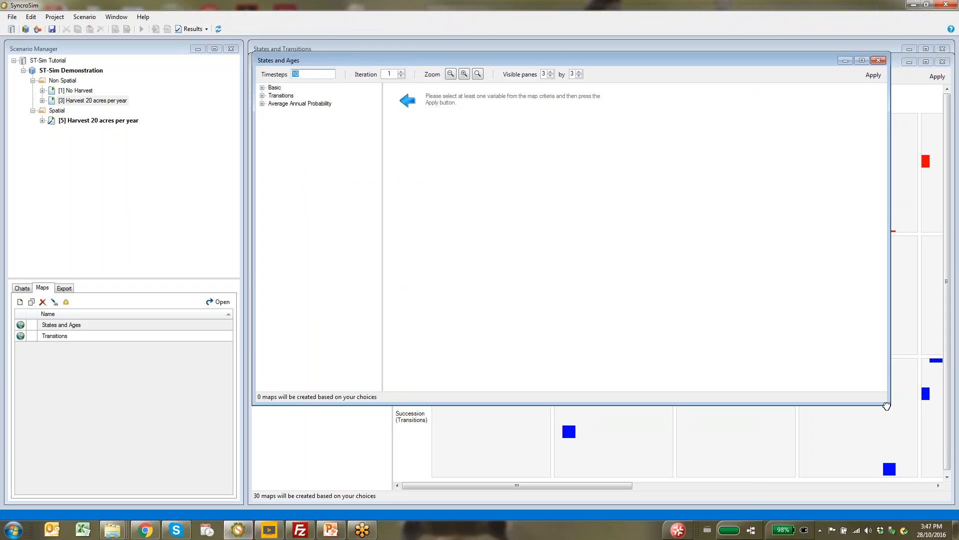
left_click_drag(889, 403, 939, 503)
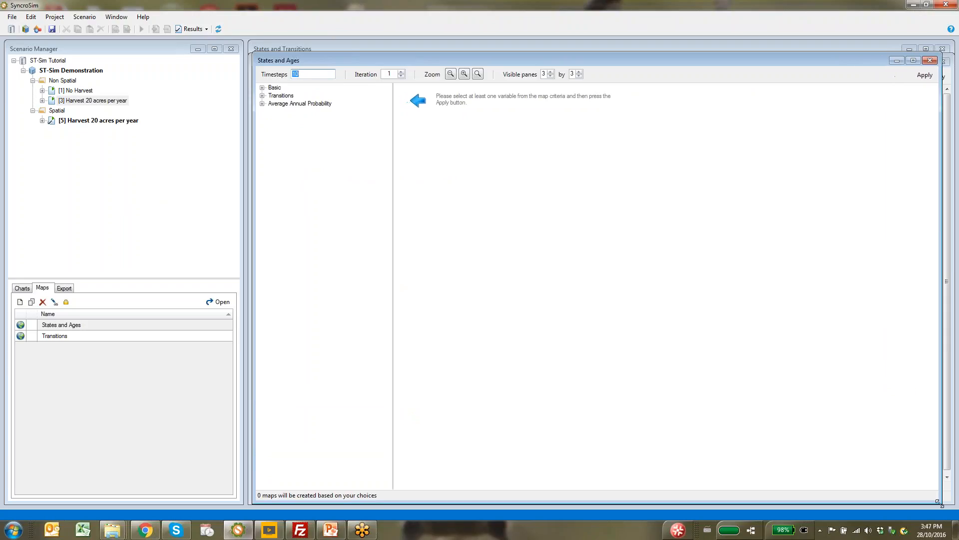
Map State Class and Age for timesteps 0-10 in the States and Ages map.
left_click(262, 88)
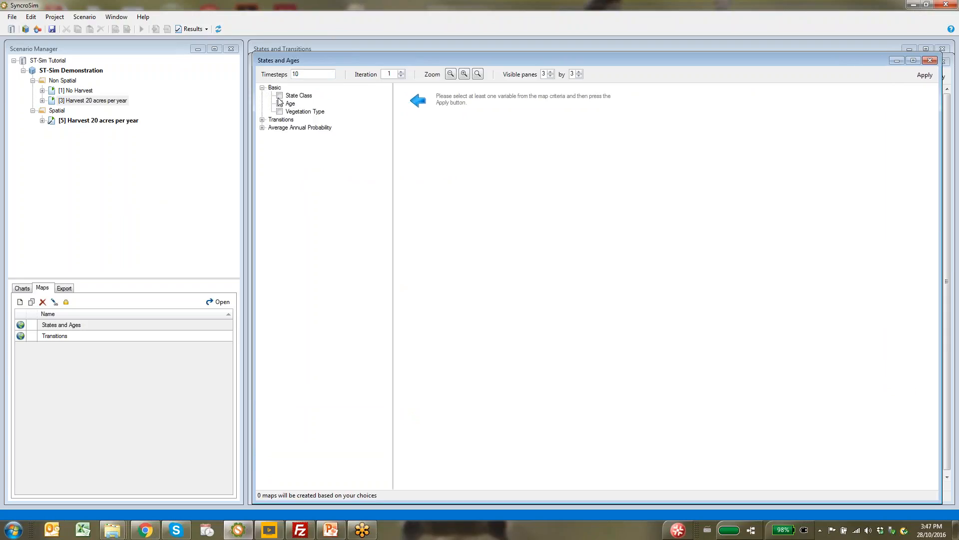
left_click(280, 95)
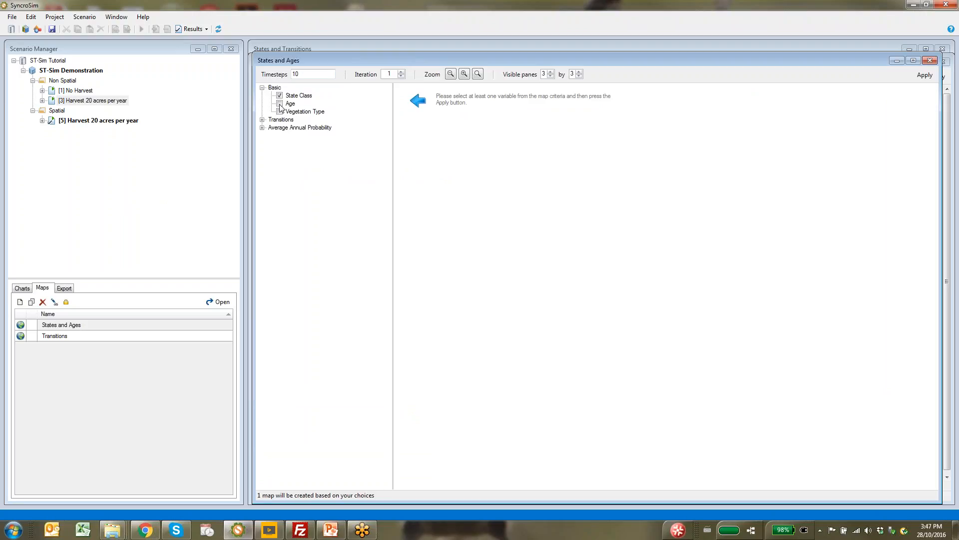
left_click(280, 103)
key("Tab")
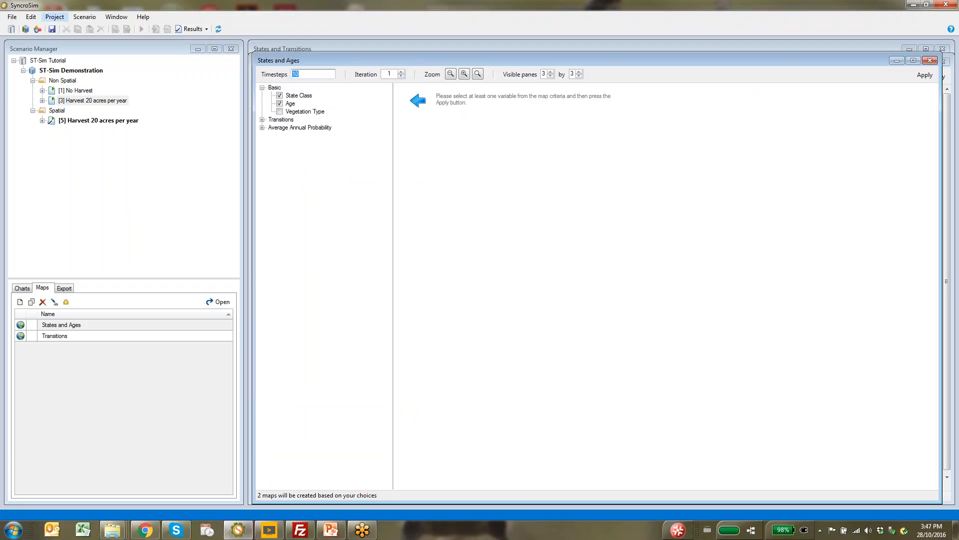
type("0-10")
left_click(925, 75)
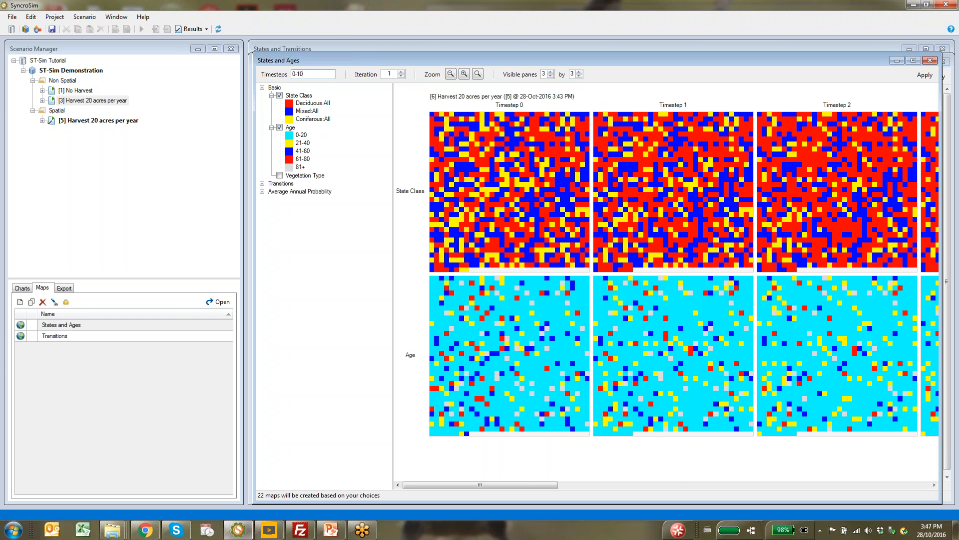
Switch to the browser to compare the state class map colors with those in Figure 1, and return to SyncroSim.
mouse_move(505, 483)
left_mouse_down()
mouse_move(910, 455)
mouse_move(503, 501)
left_mouse_up()
left_click(155, 528)
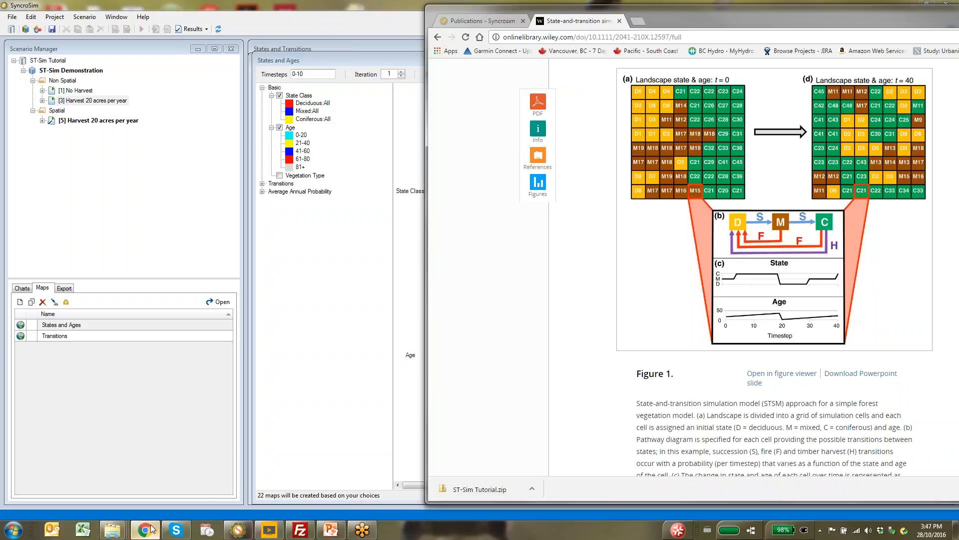
left_click(292, 5)
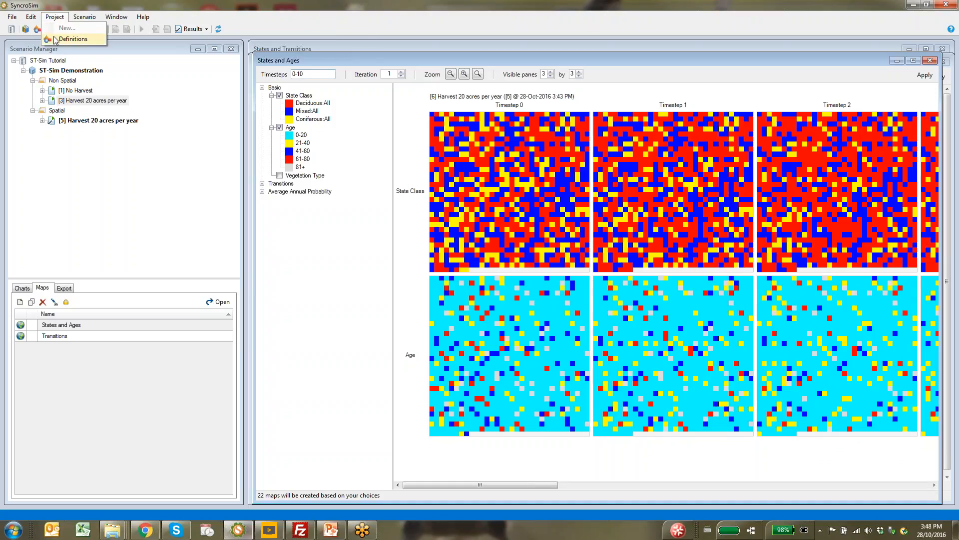
Change the Deciduous:All state class color to orange in the project definitions.
left_click(56, 39)
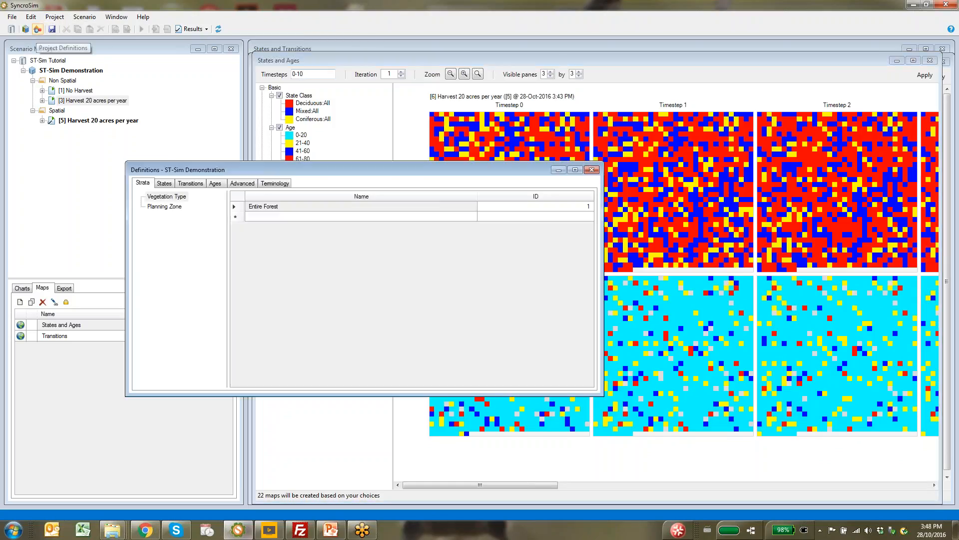
left_click(165, 183)
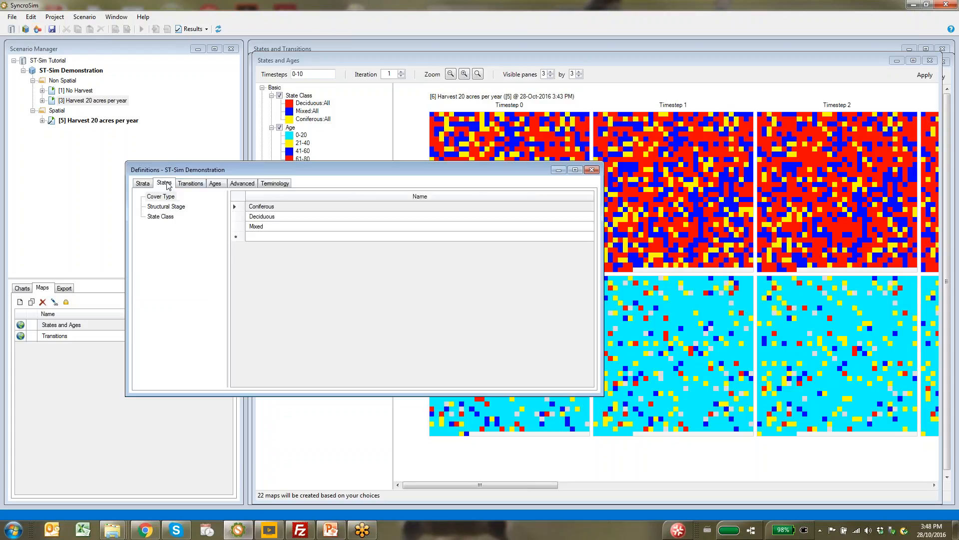
left_click(160, 218)
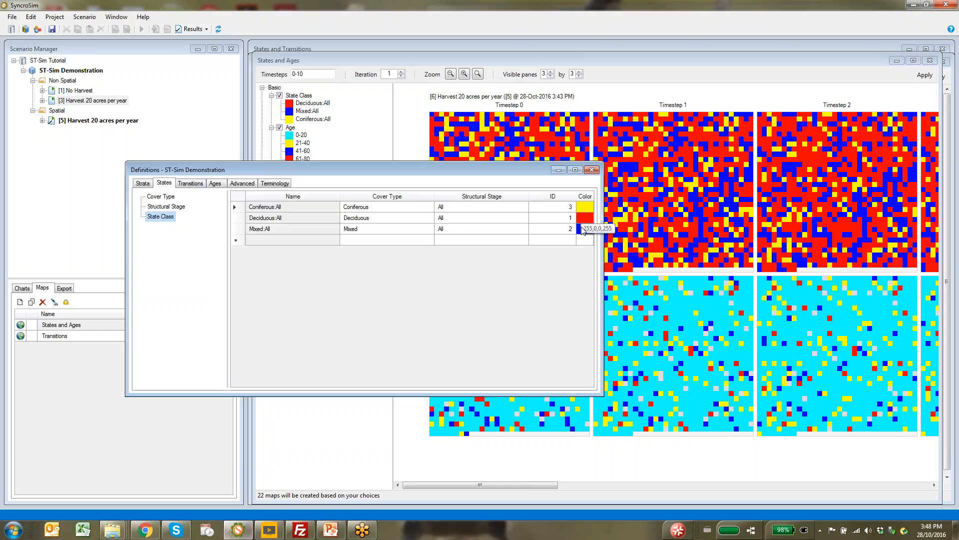
left_click(584, 218)
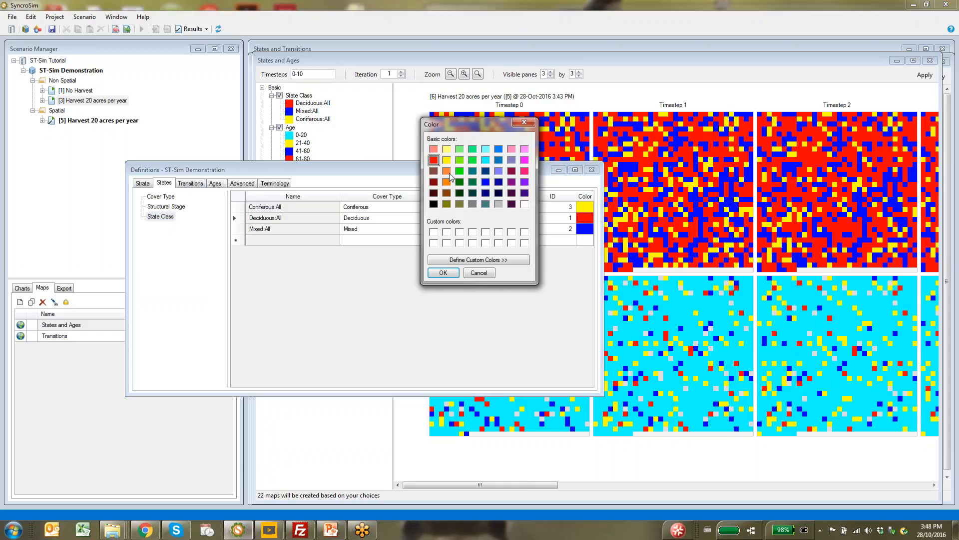
left_click(443, 272)
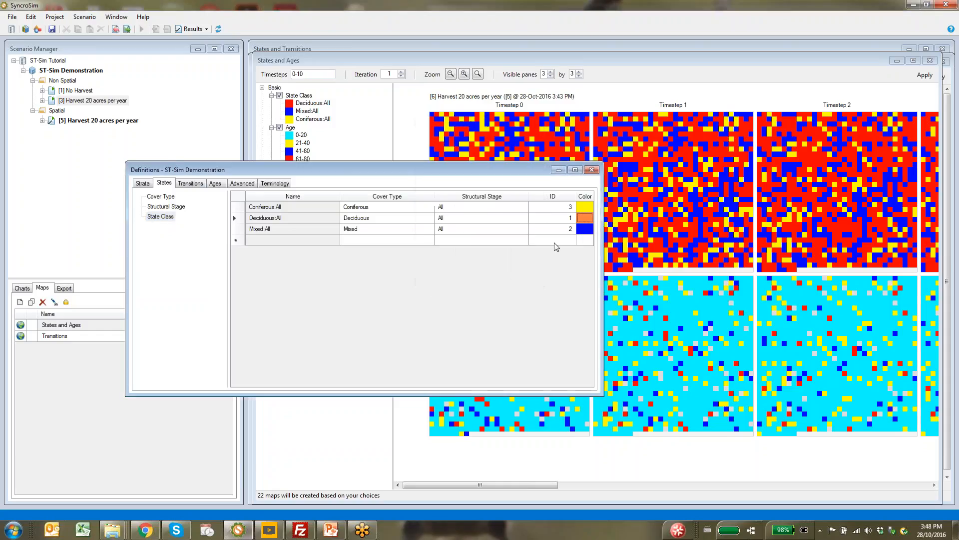
Set the Mixed:All state class color to brown and the Coniferous:All color to dark green.
left_click(584, 229)
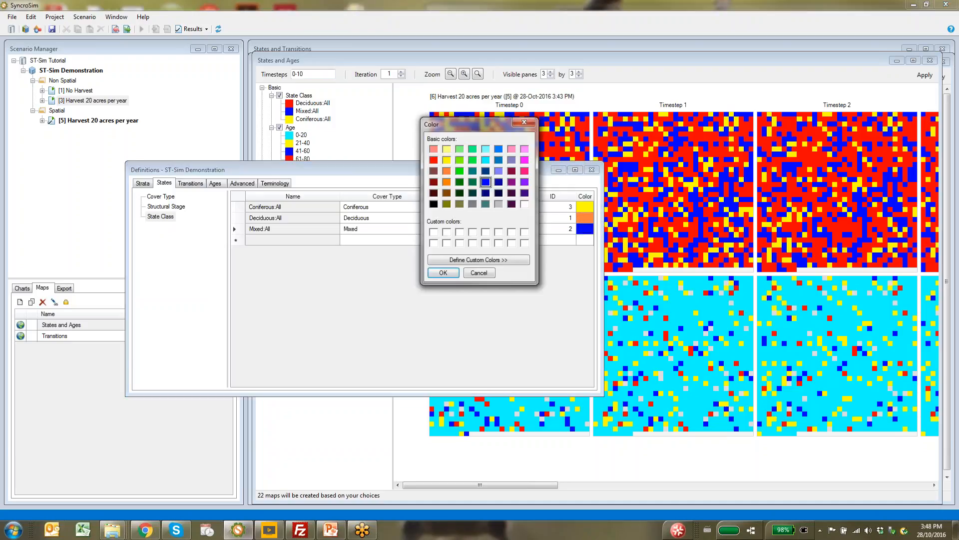
left_click(447, 193)
left_click(446, 273)
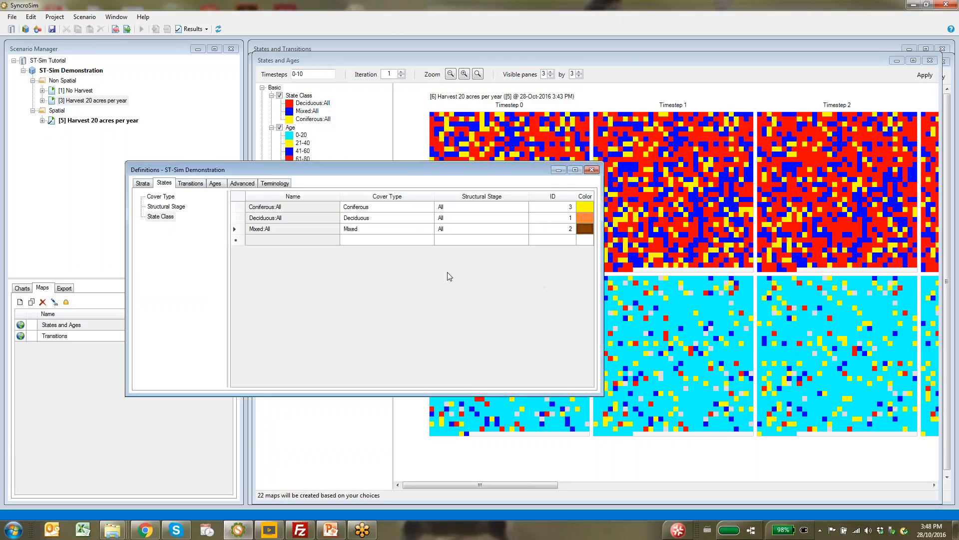
left_click(585, 206)
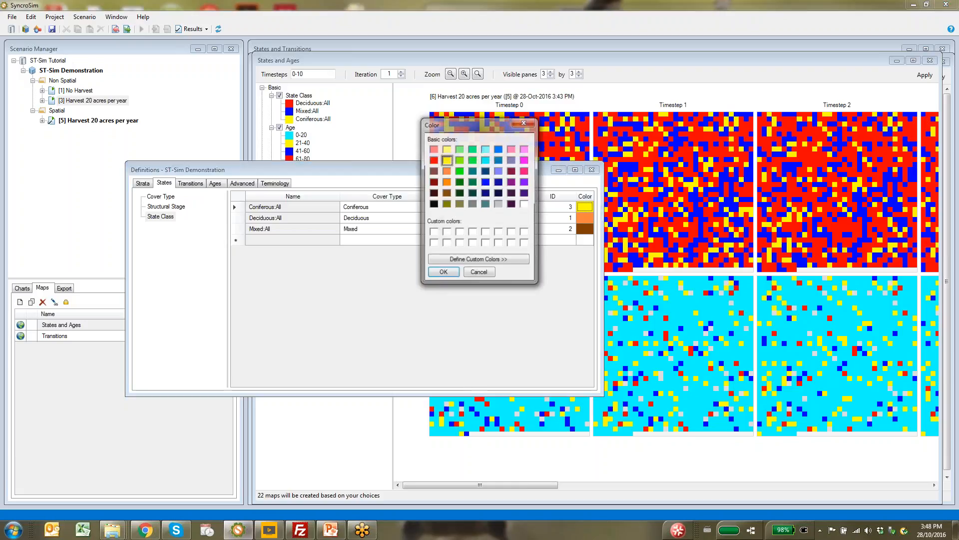
left_click(460, 183)
left_click(443, 272)
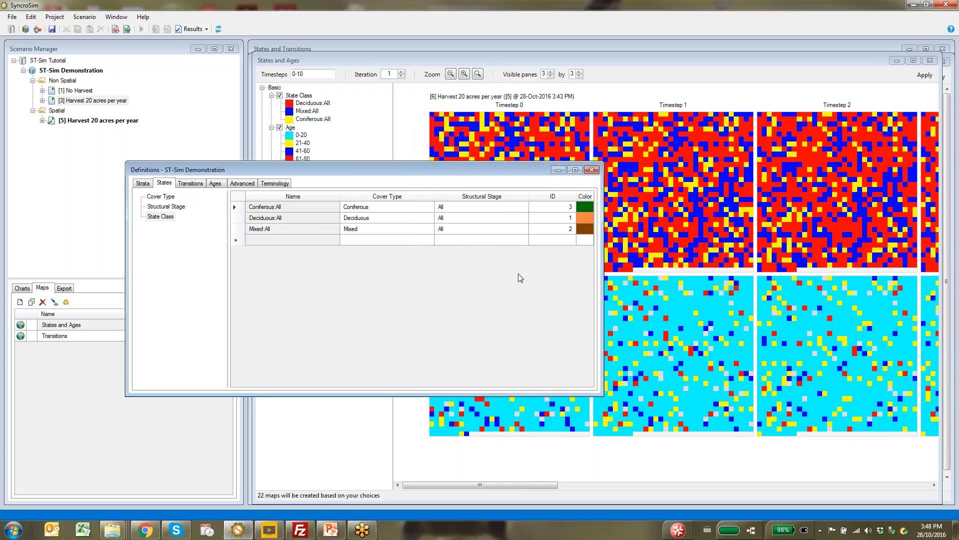
Reapply the States and Ages maps with the new state class colors and view them through timestep 10.
left_click(925, 75)
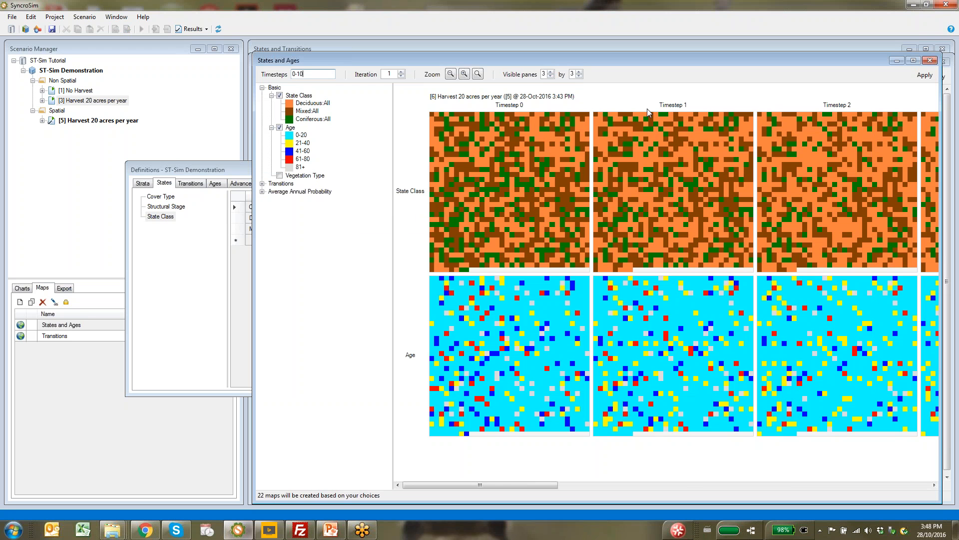
left_click_drag(508, 483, 924, 482)
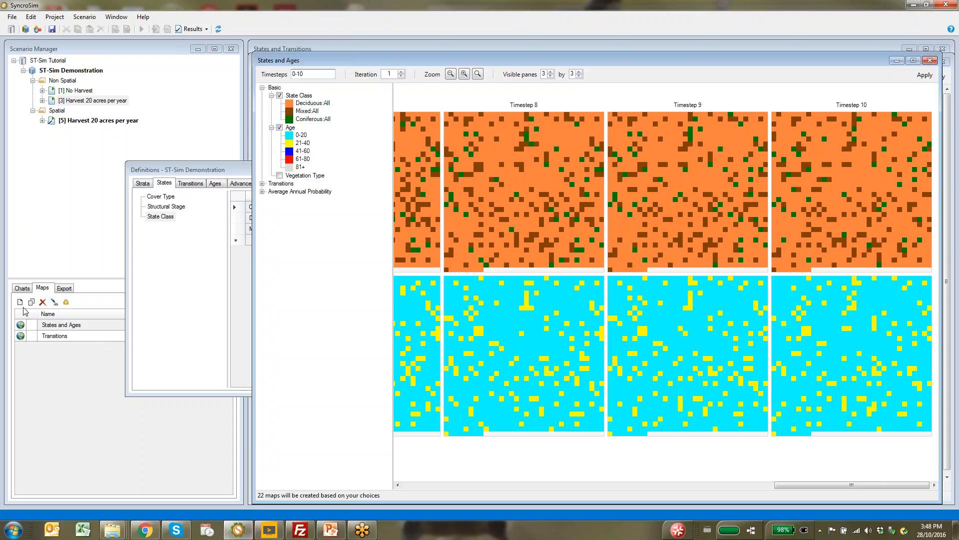
Create a new map named Fire Probability and reposition its window over the other map windows.
left_click(37, 292)
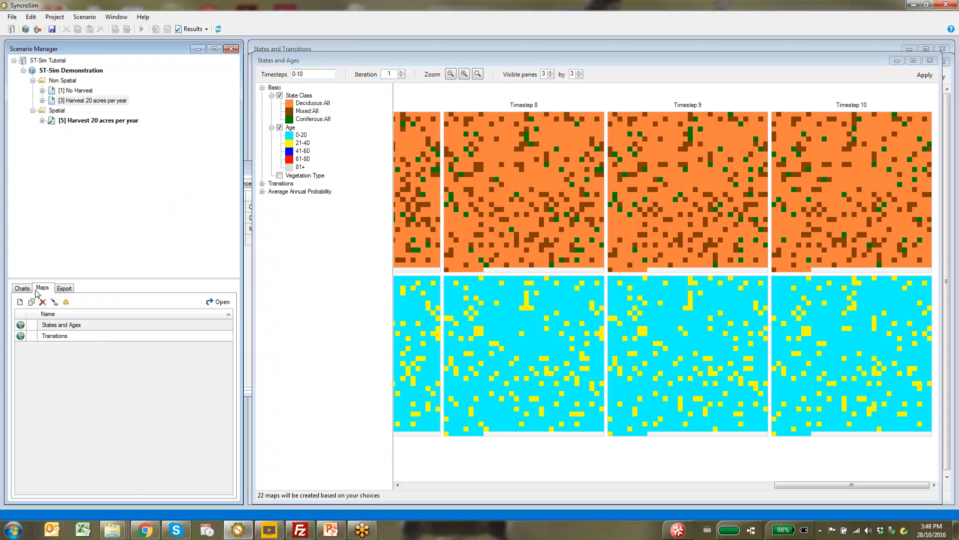
left_click(19, 302)
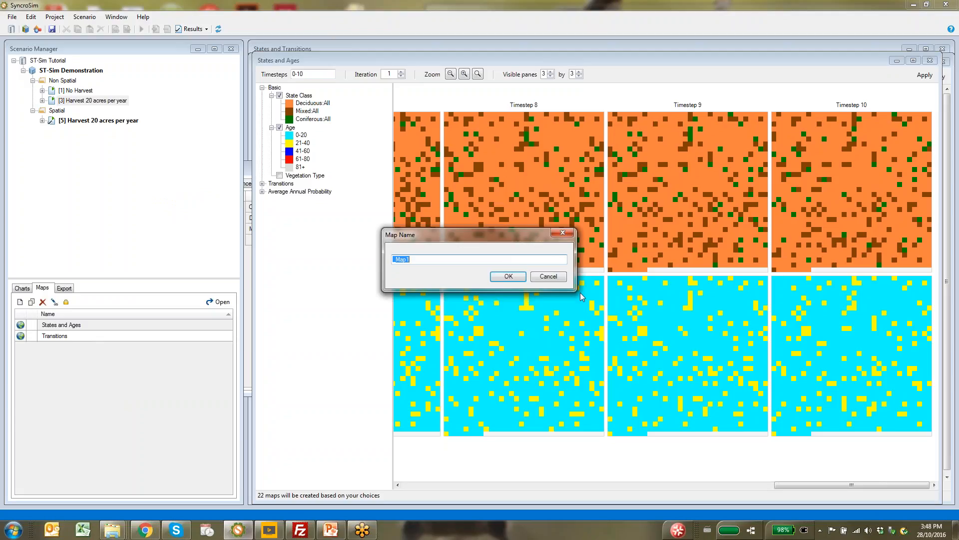
type("Fire Probability")
left_click(515, 274)
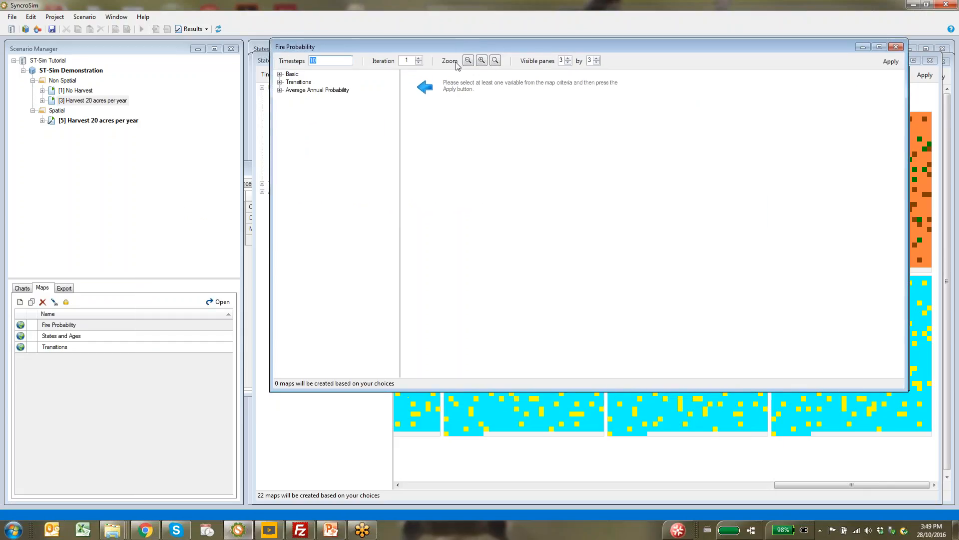
left_click_drag(455, 62, 454, 75)
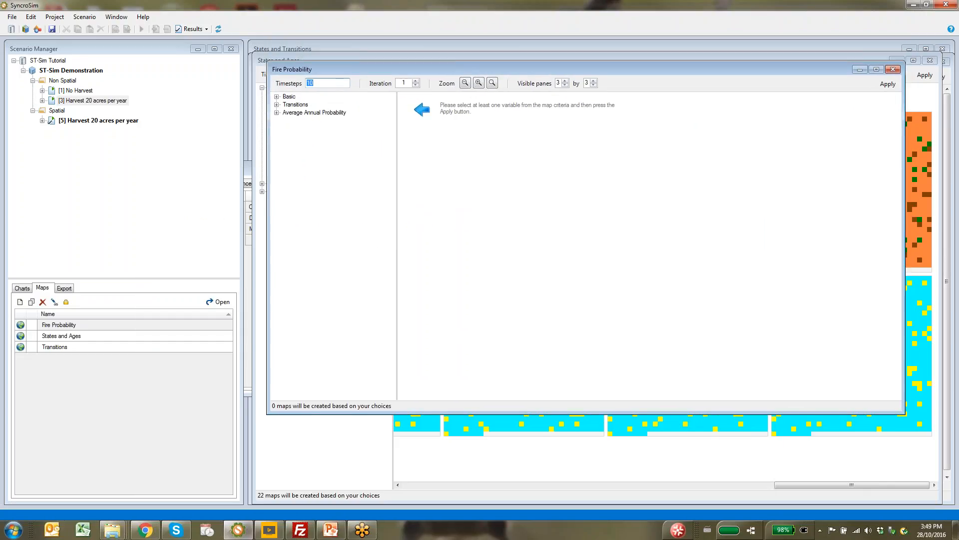
Add the average annual probability of Fire to the Fire Probability map and apply it.
left_click(276, 113)
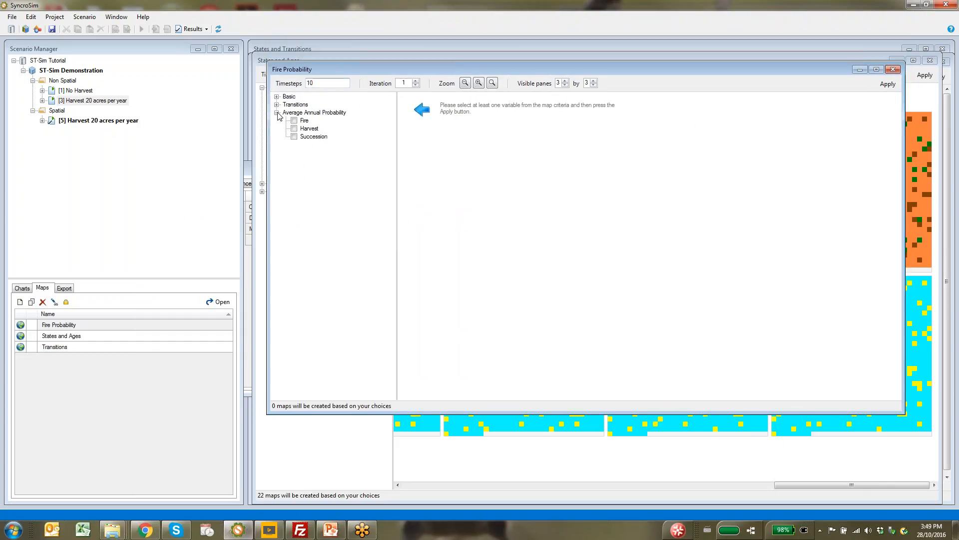
left_click(294, 120)
left_click(884, 85)
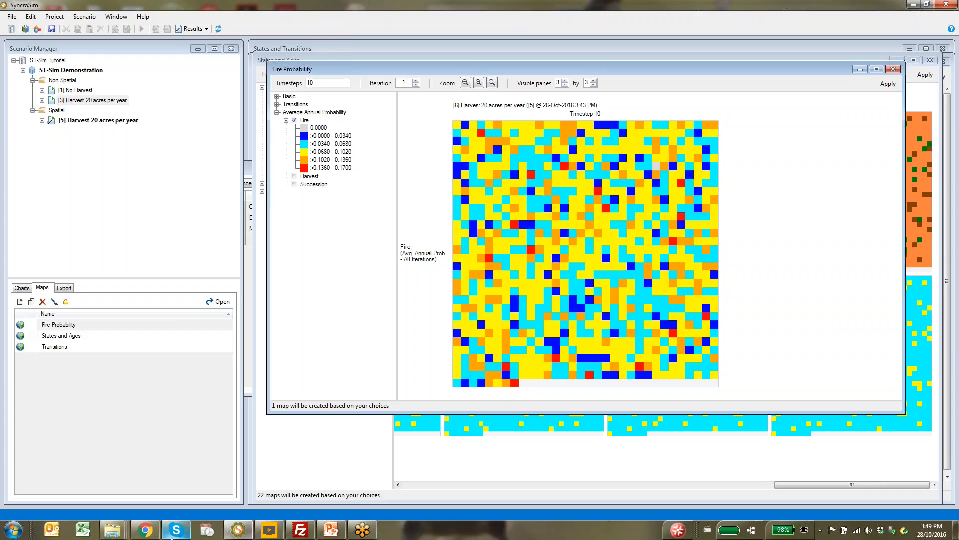
Switch to Chrome, bring the SyncroSim Publications page fully into view, and open the documentation's main page.
mouse_move(147, 537)
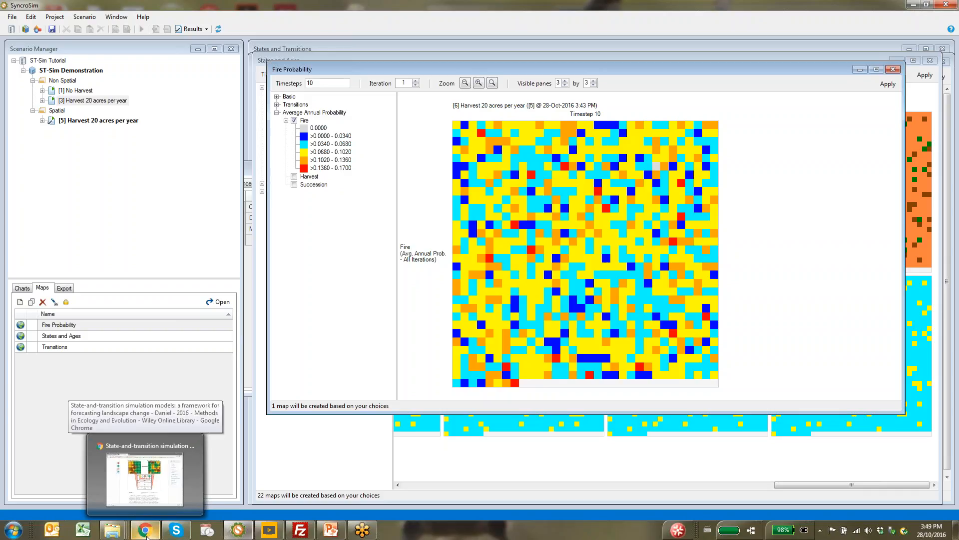
left_click(147, 536)
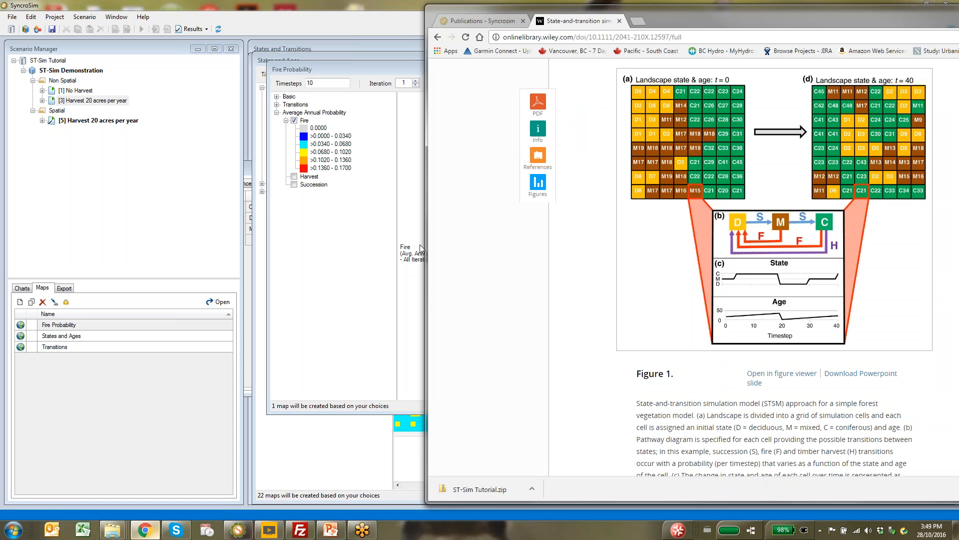
left_click(506, 23)
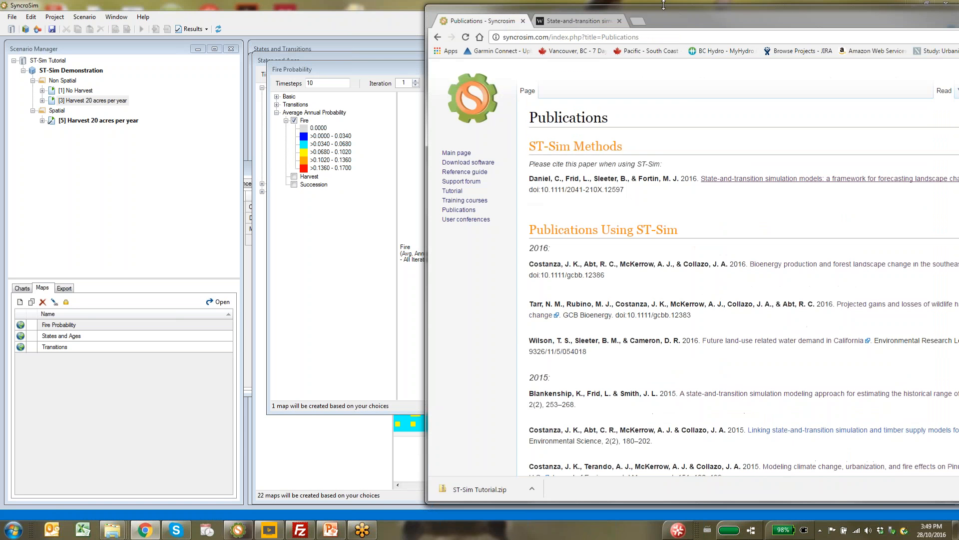
left_click_drag(557, 13, 407, 13)
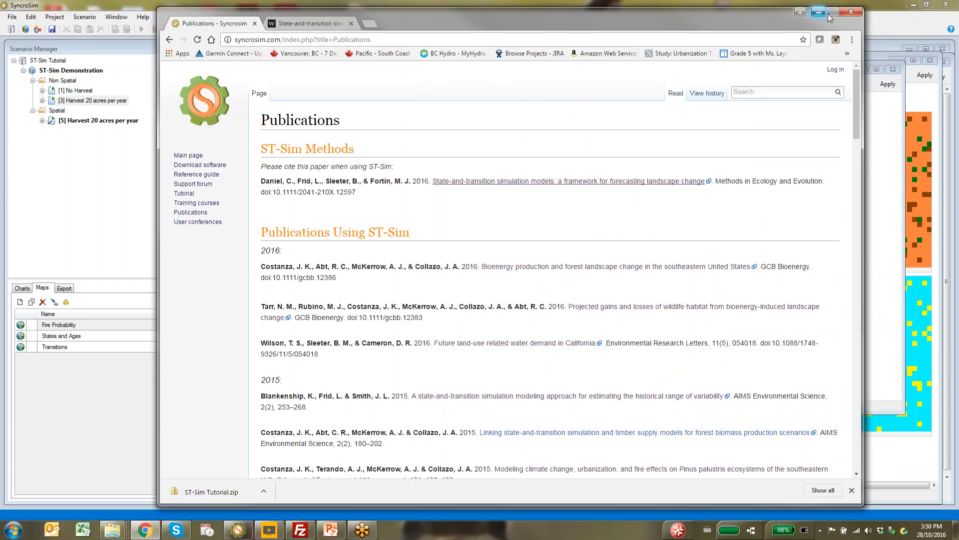
left_click(188, 154)
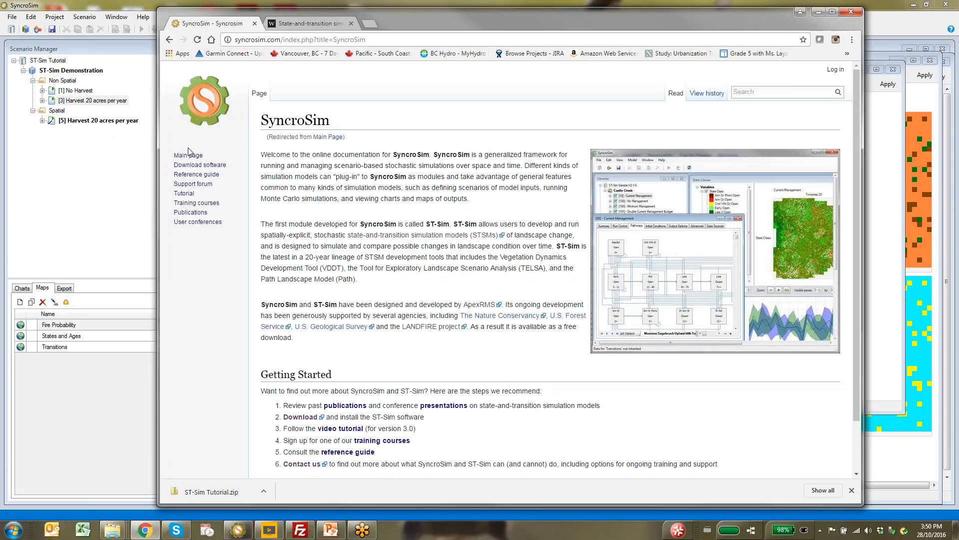
Open the Apex Resource Management Solutions website in a new tab, view its ST-Sim question forum, and return to SyncroSim.
left_click(370, 24)
left_click(381, 283)
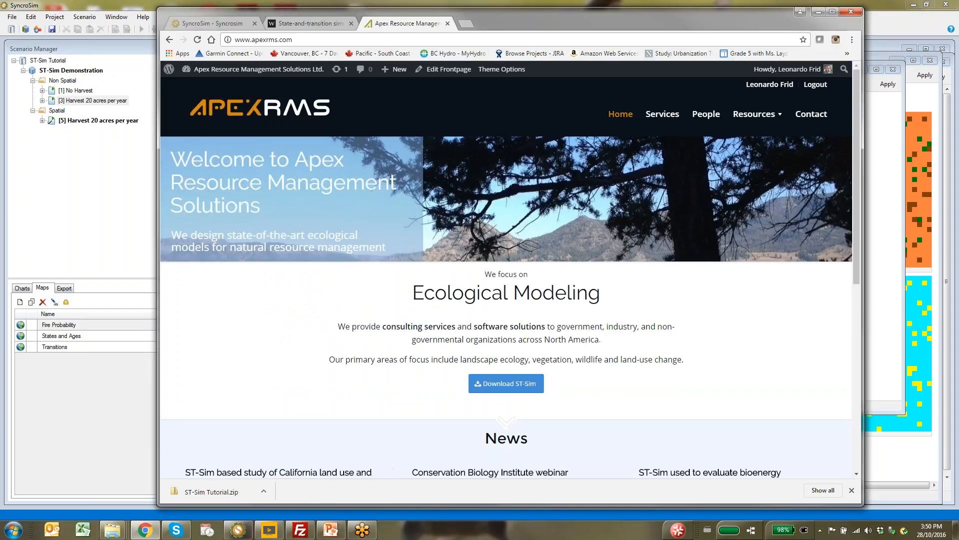
mouse_move(747, 116)
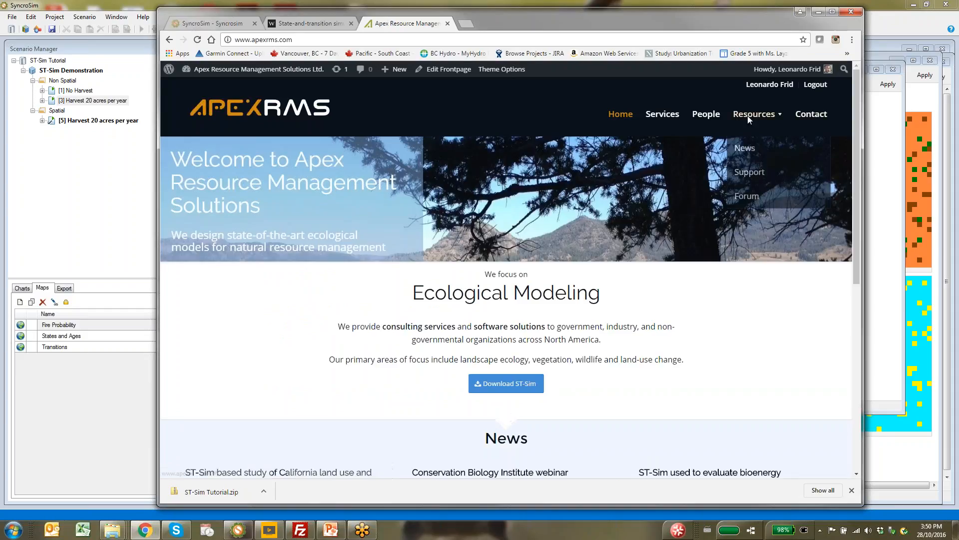
left_click(746, 196)
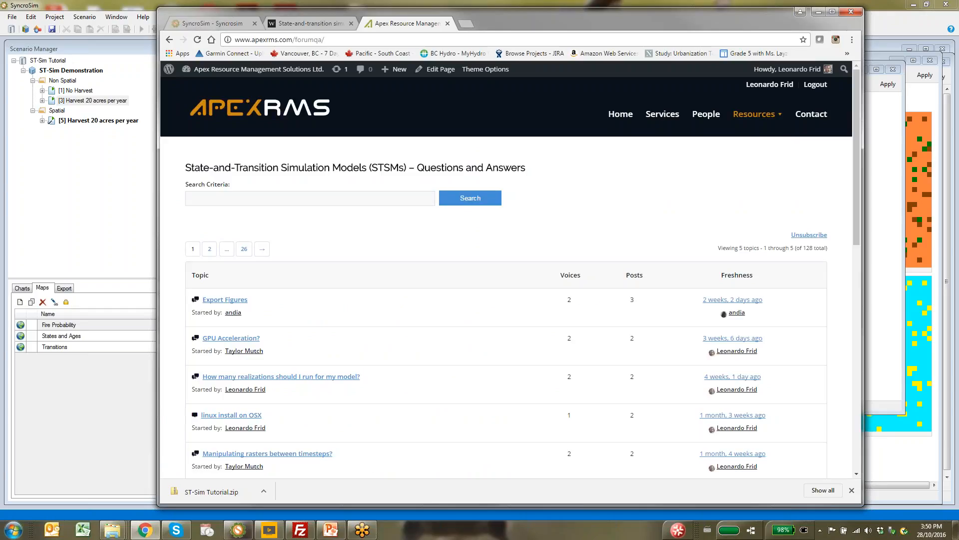
left_click(154, 536)
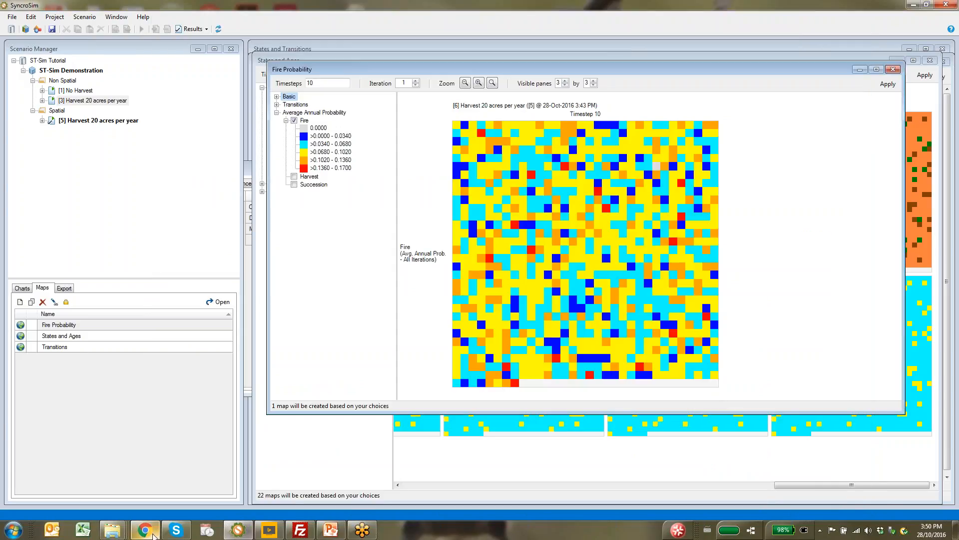
mouse_move(251, 535)
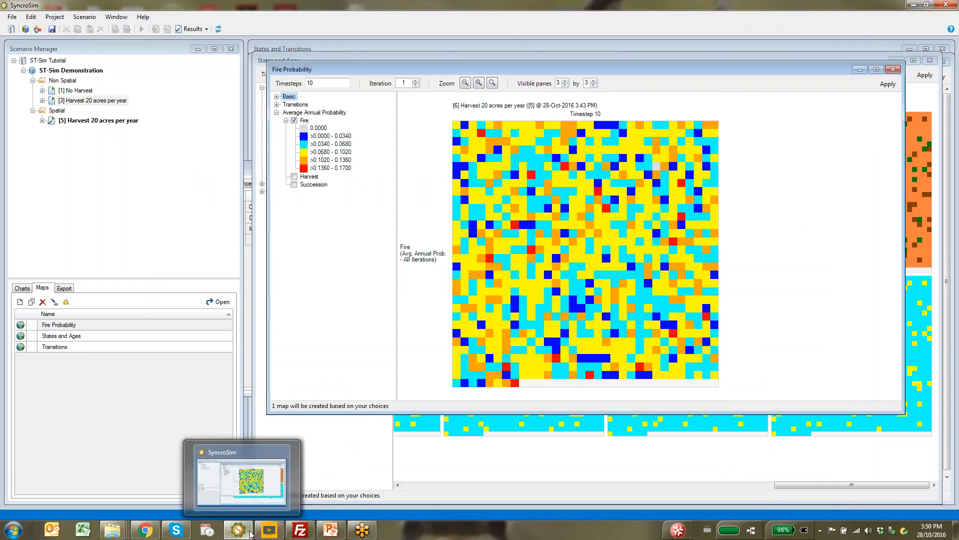